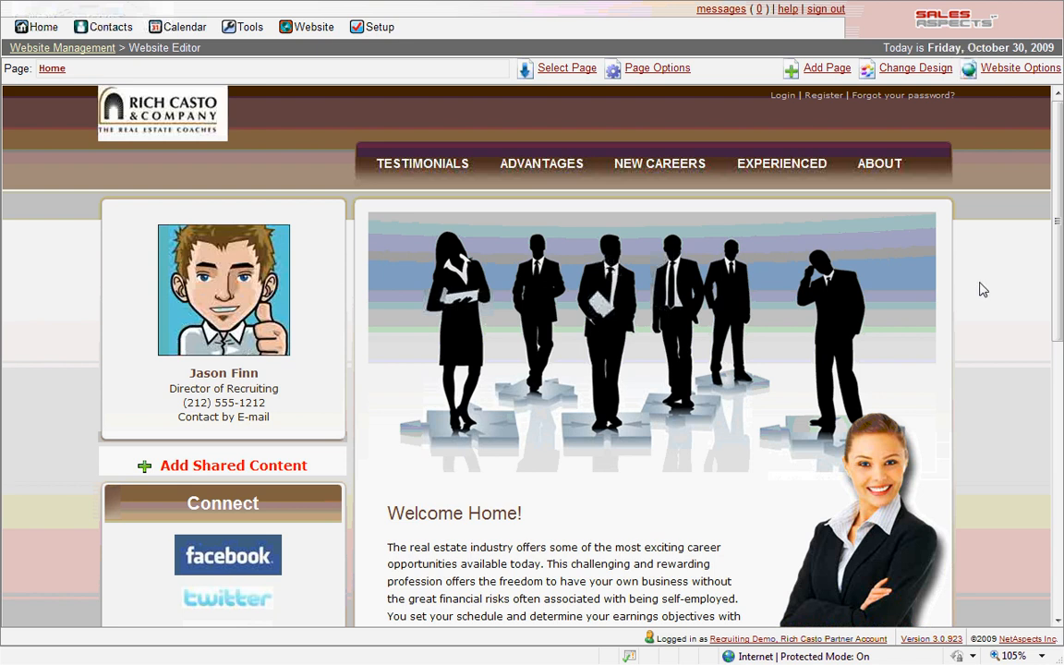
# Open the home page's banner image block in the content editor
pyautogui.moveTo(689, 267)
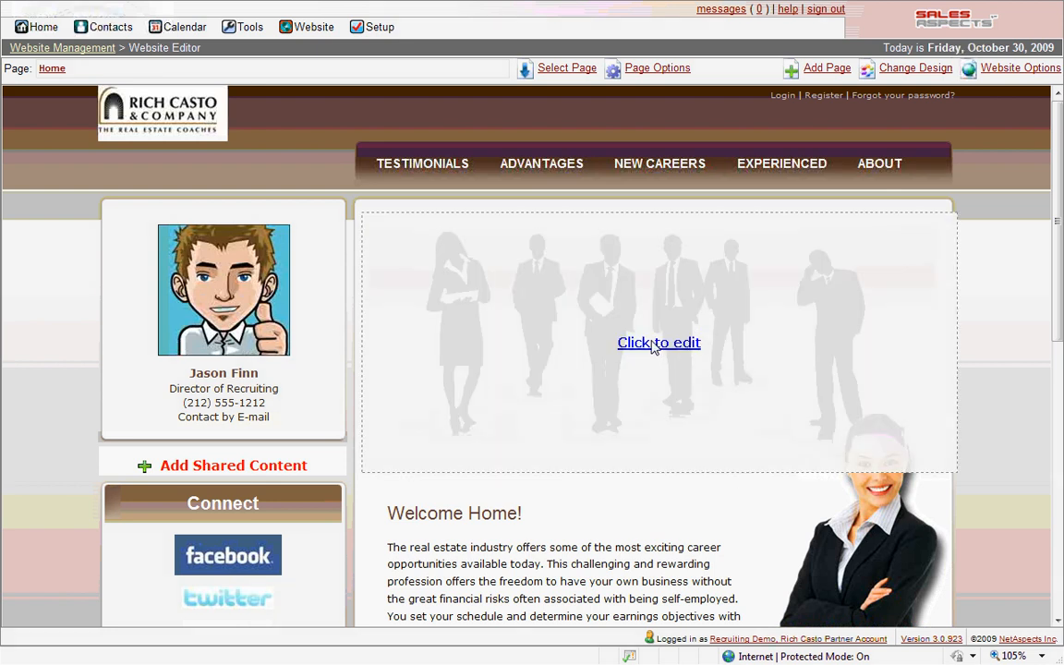
pyautogui.click(654, 344)
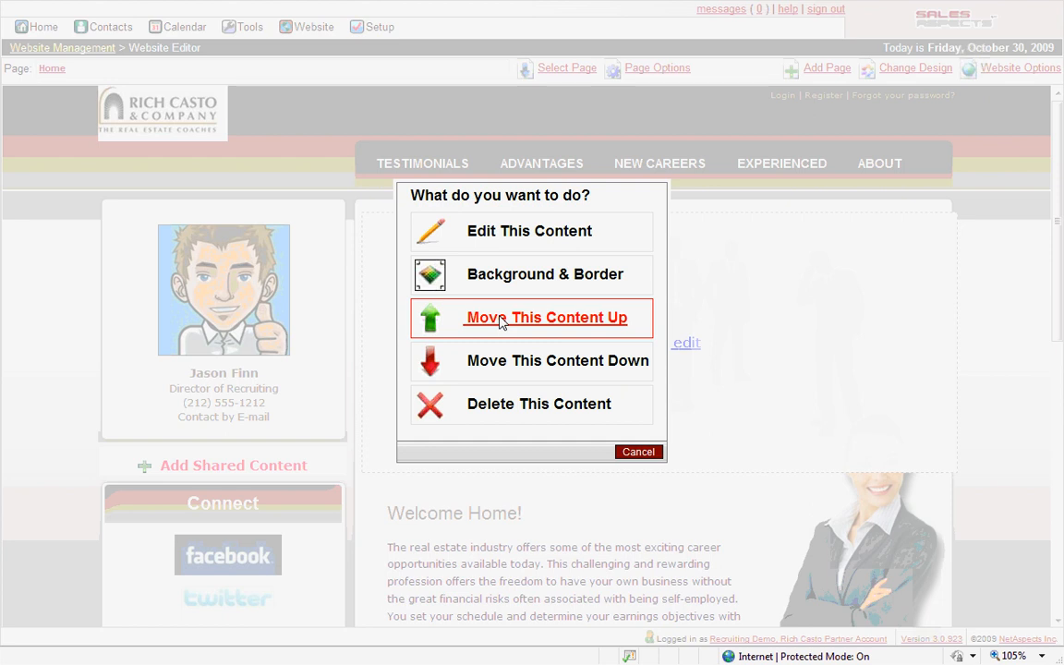
pyautogui.click(507, 245)
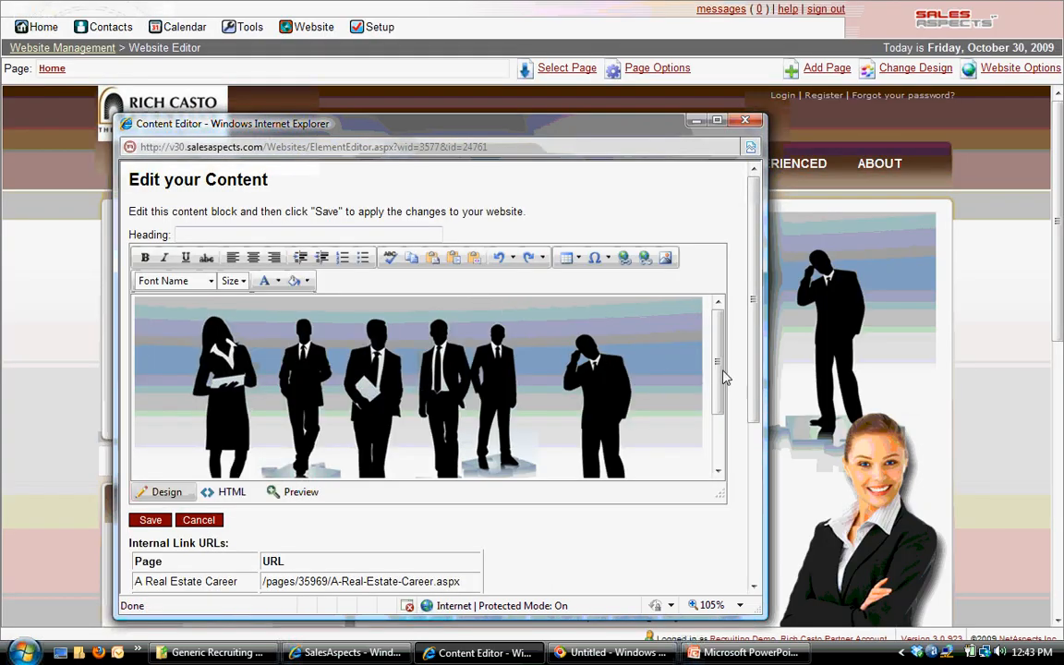
pyautogui.moveTo(721, 369)
pyautogui.mouseDown()
pyautogui.moveTo(723, 411)
pyautogui.moveTo(722, 384)
pyautogui.mouseUp()
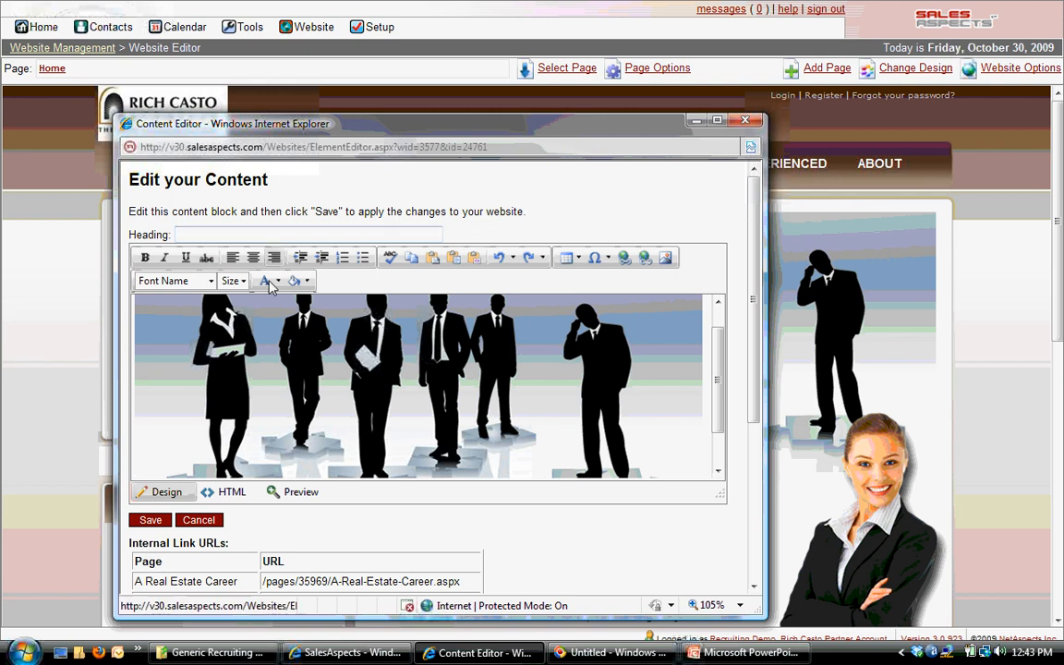
# Open the Image Manager for the banner picture and preview MyLogo.jpg and MyPhoto.jpg
pyautogui.click(274, 347)
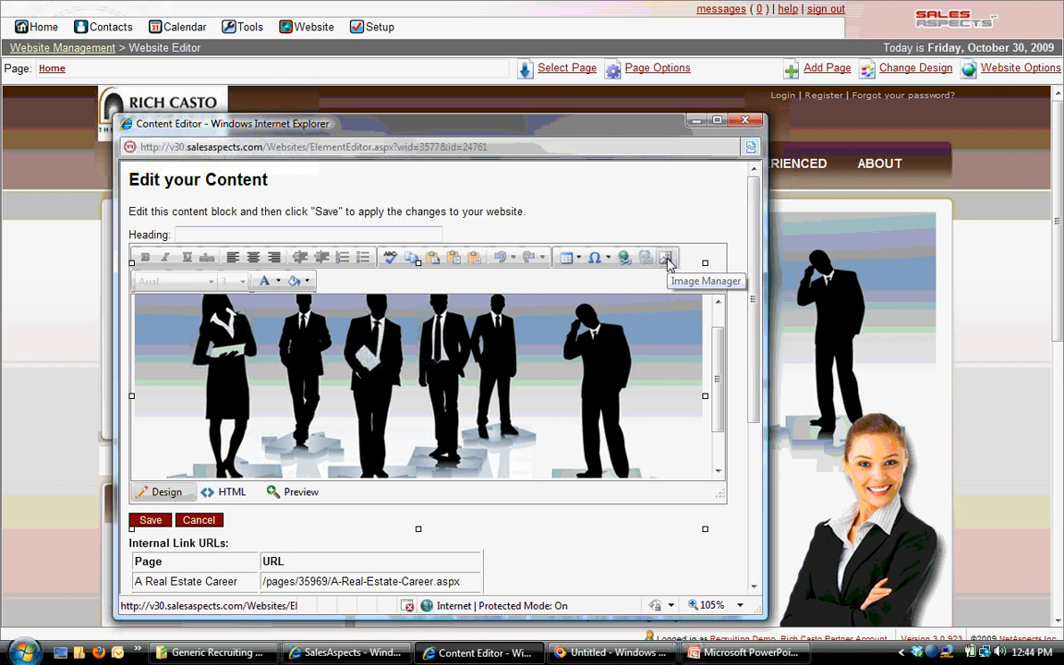
pyautogui.click(667, 260)
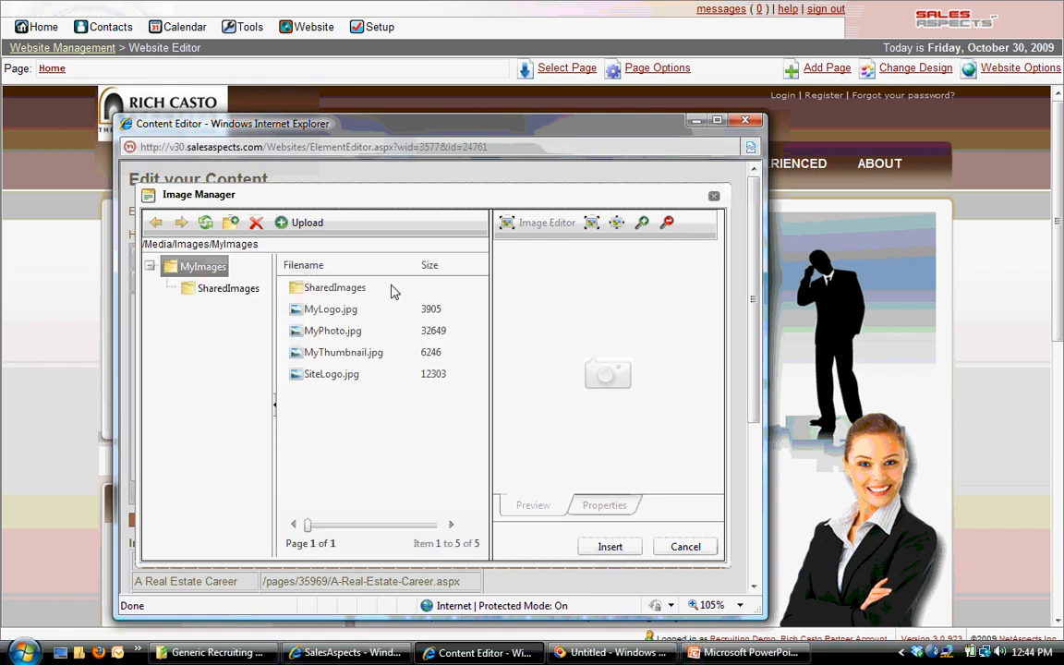
pyautogui.click(331, 312)
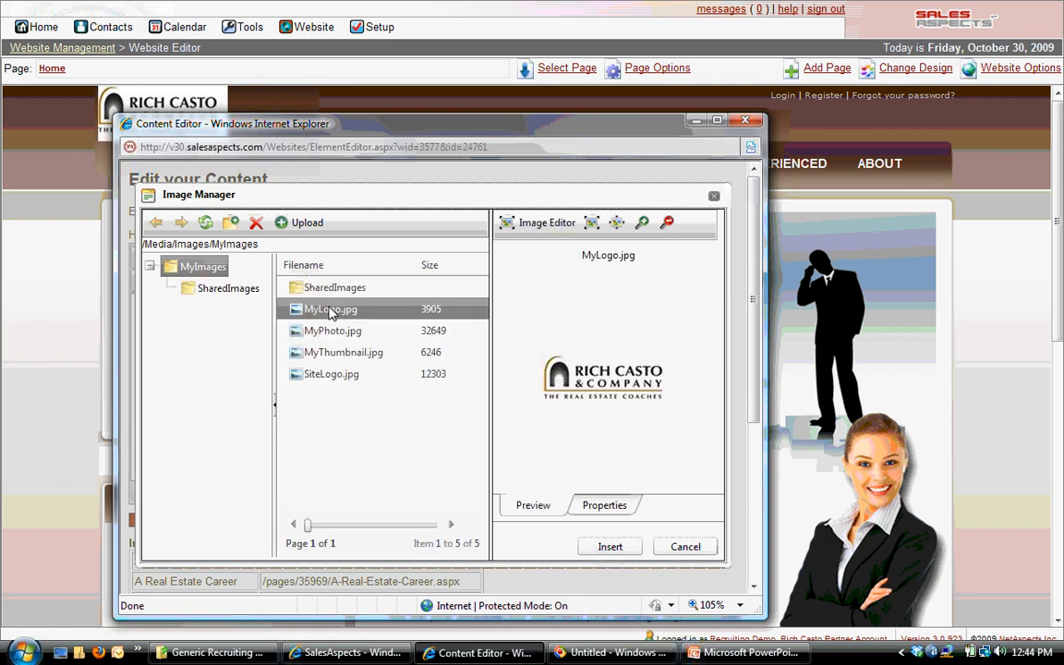
pyautogui.click(328, 337)
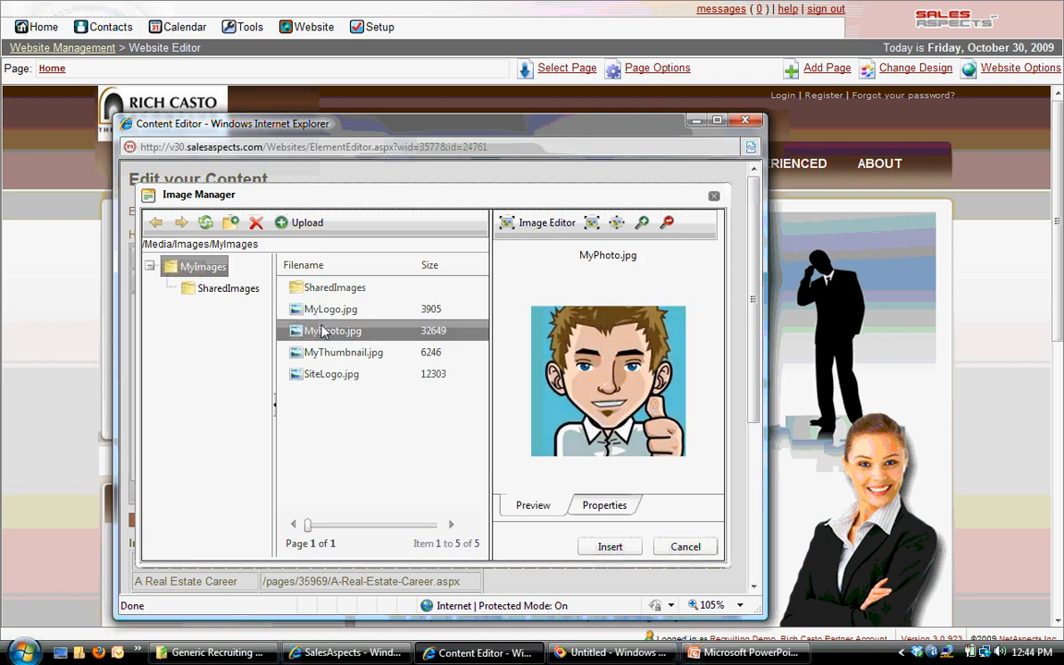
# Upload skyline.jpg from the computer's Pictures folder into the MyImages folder
pyautogui.click(304, 223)
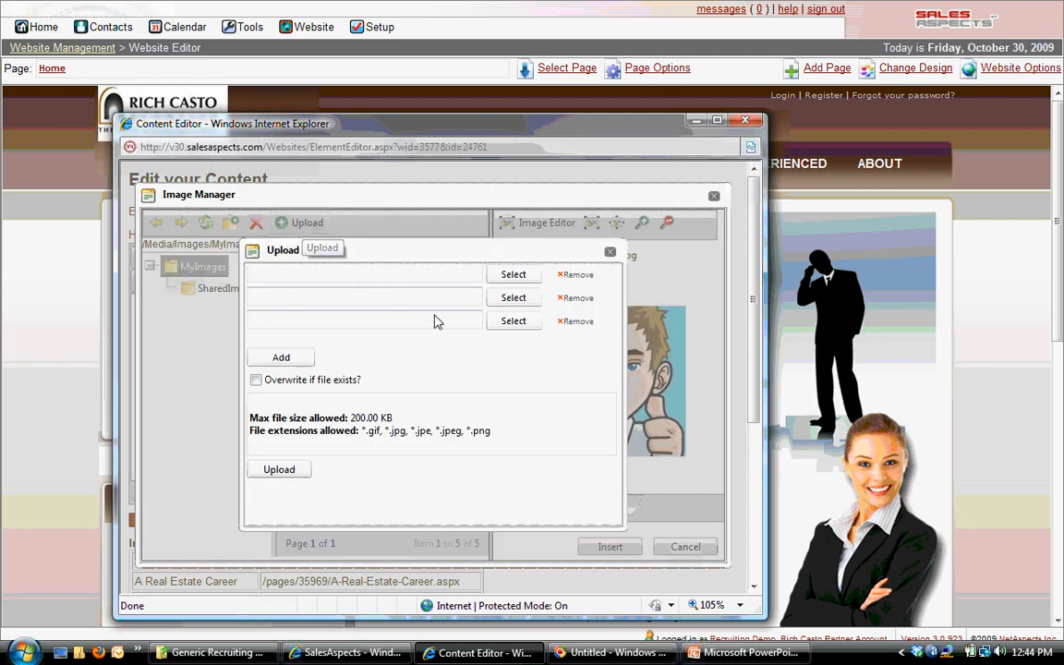
pyautogui.click(514, 277)
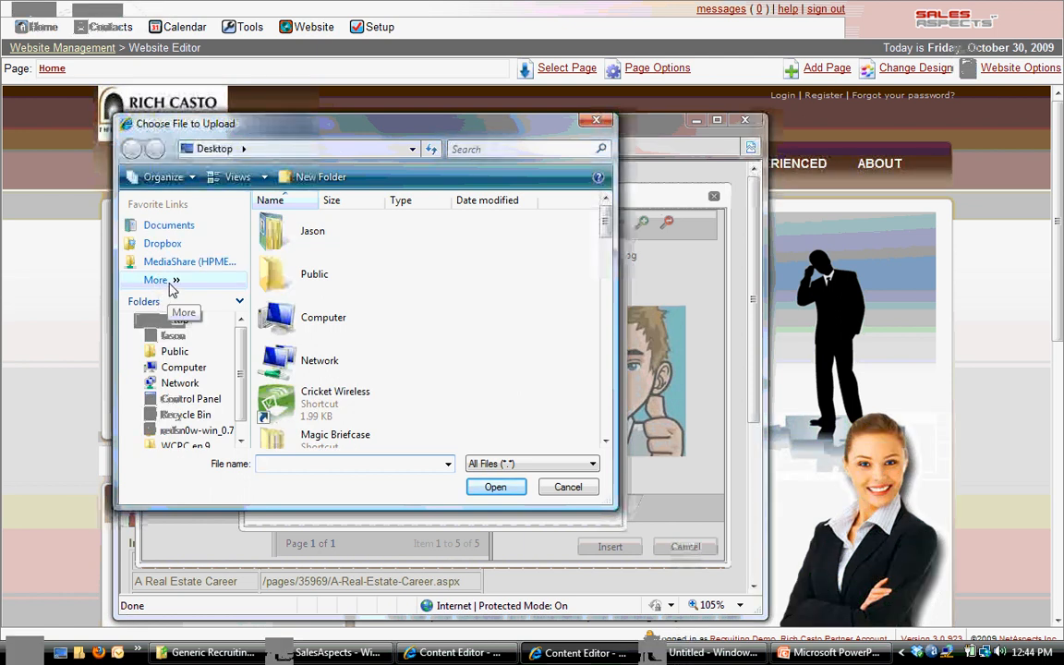
pyautogui.click(173, 288)
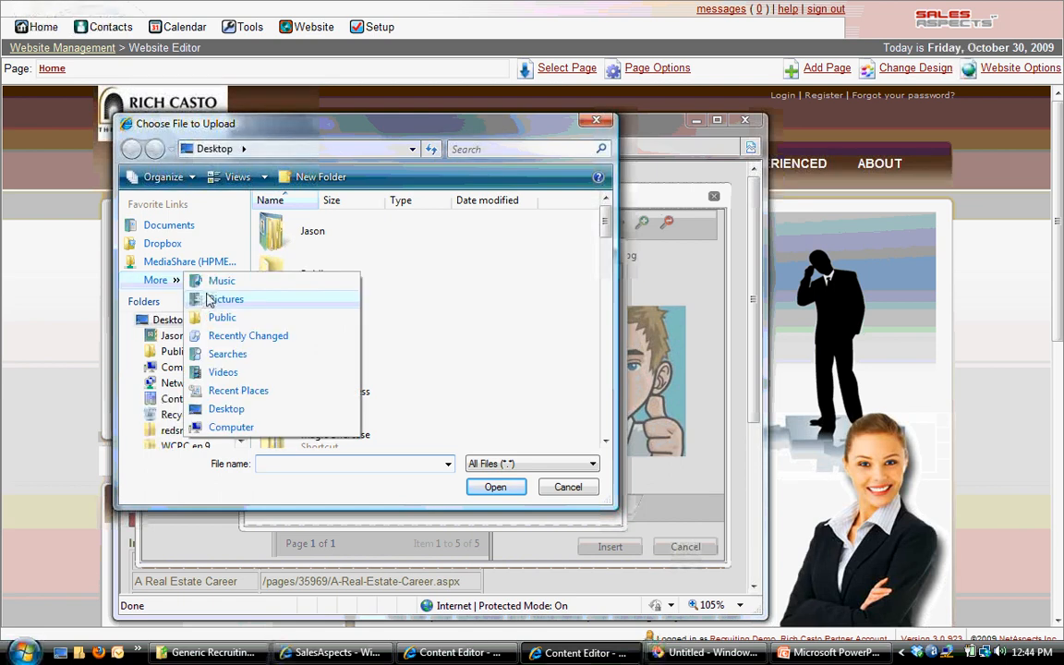
pyautogui.click(212, 301)
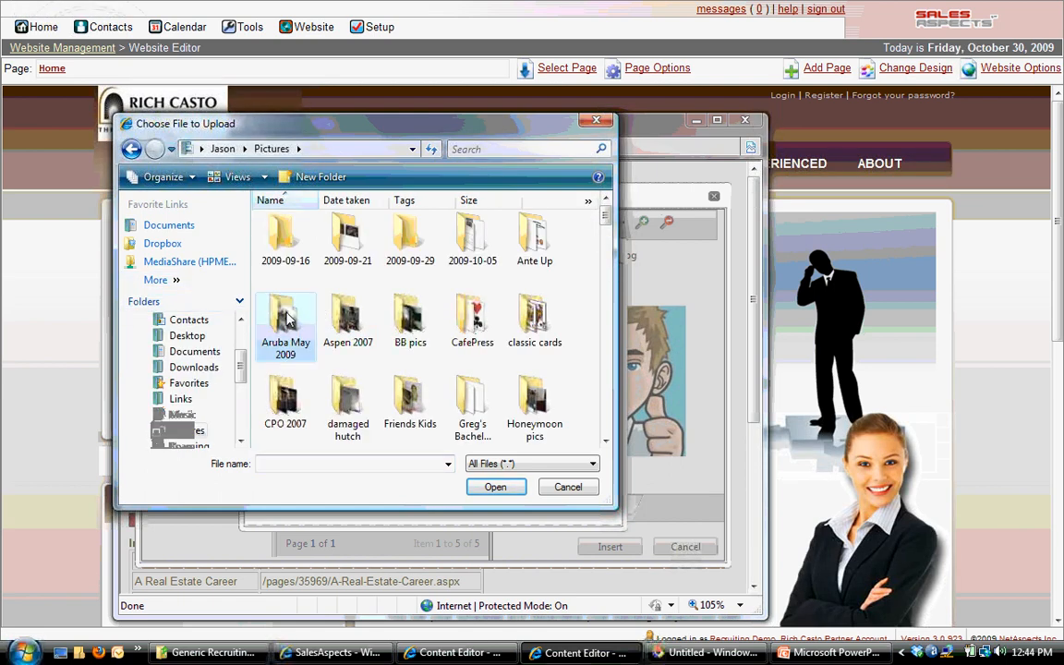
pyautogui.scroll(-5, 286, 318)
pyautogui.click(473, 242)
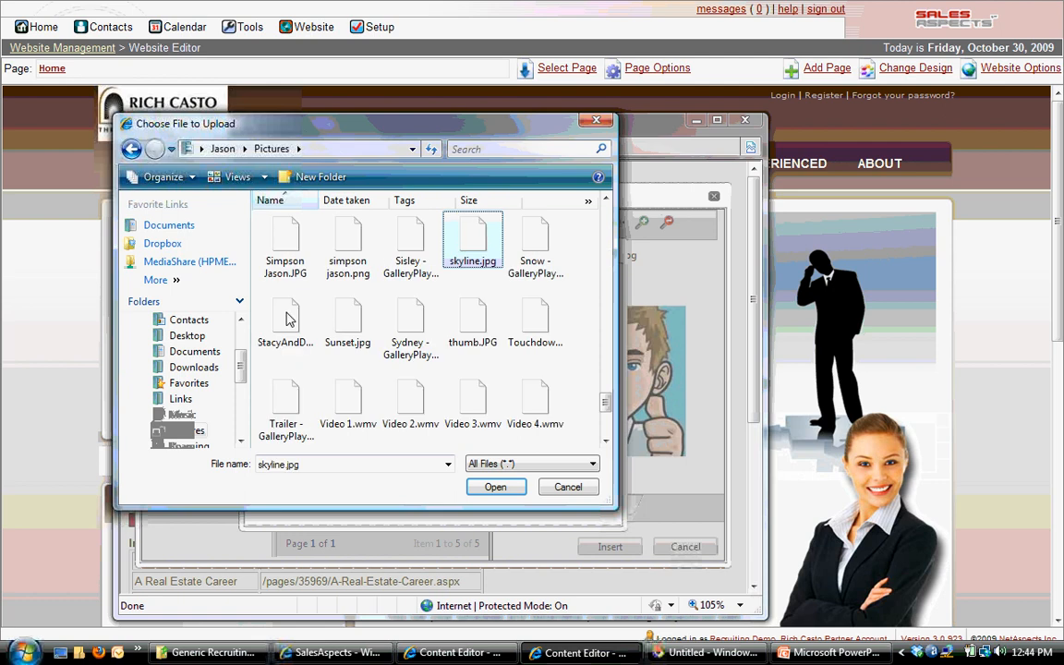
pyautogui.doubleClick(474, 246)
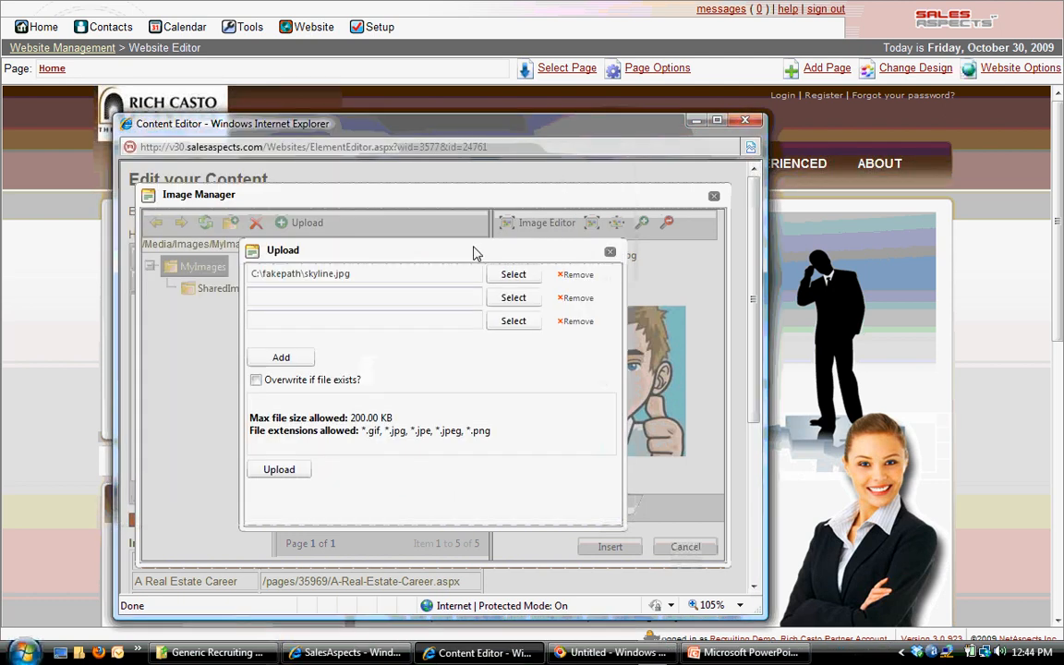
pyautogui.click(287, 361)
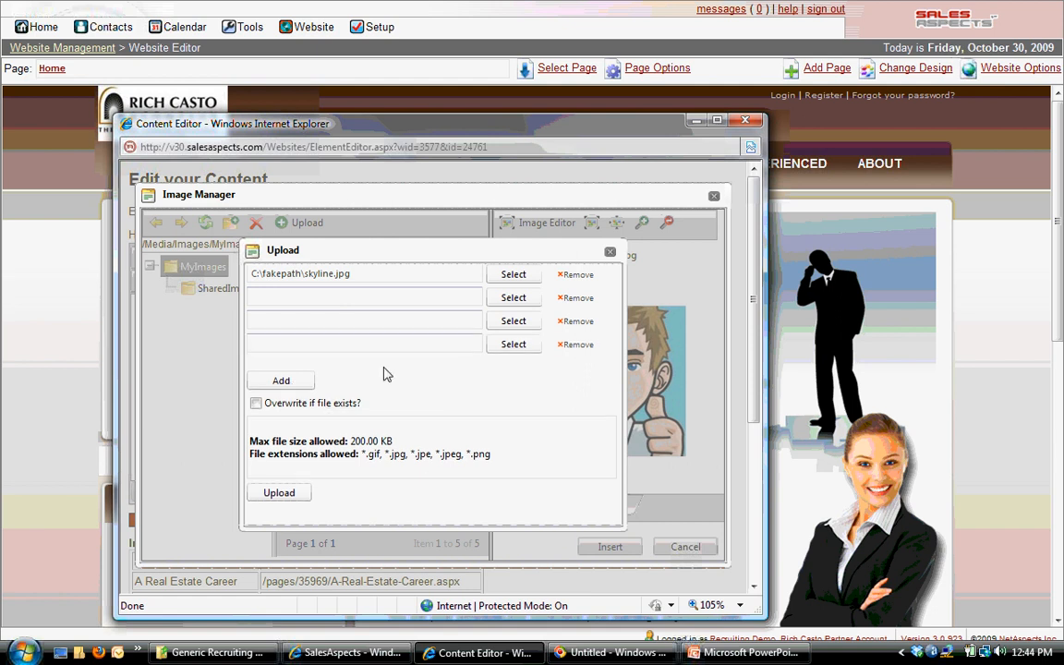
pyautogui.click(296, 494)
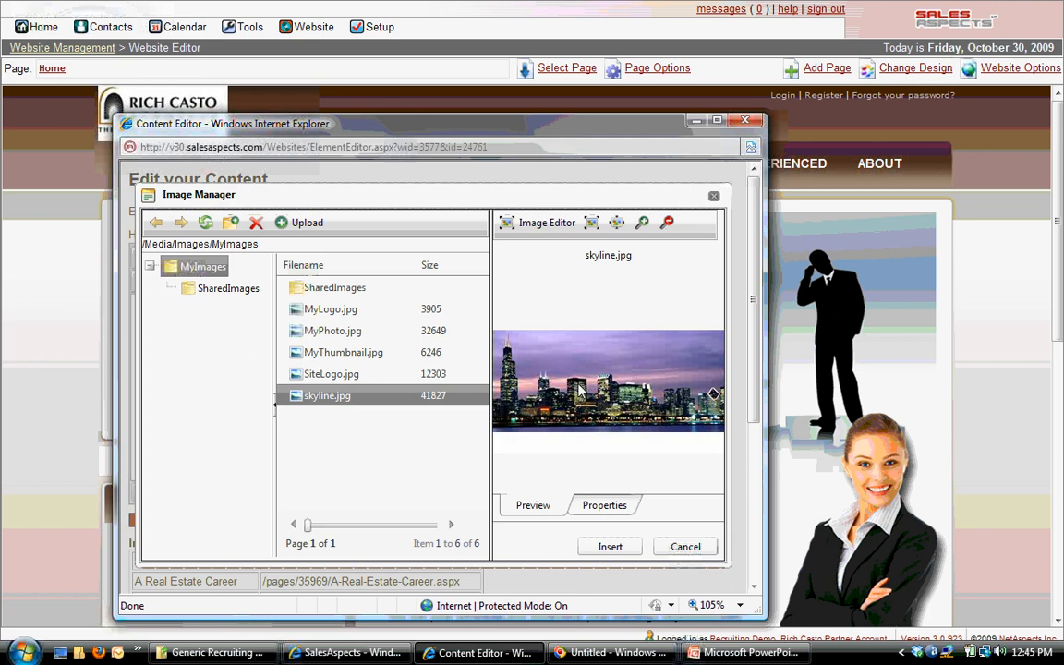
# Replace the banner picture with skyline.jpg and save the content block
pyautogui.click(610, 546)
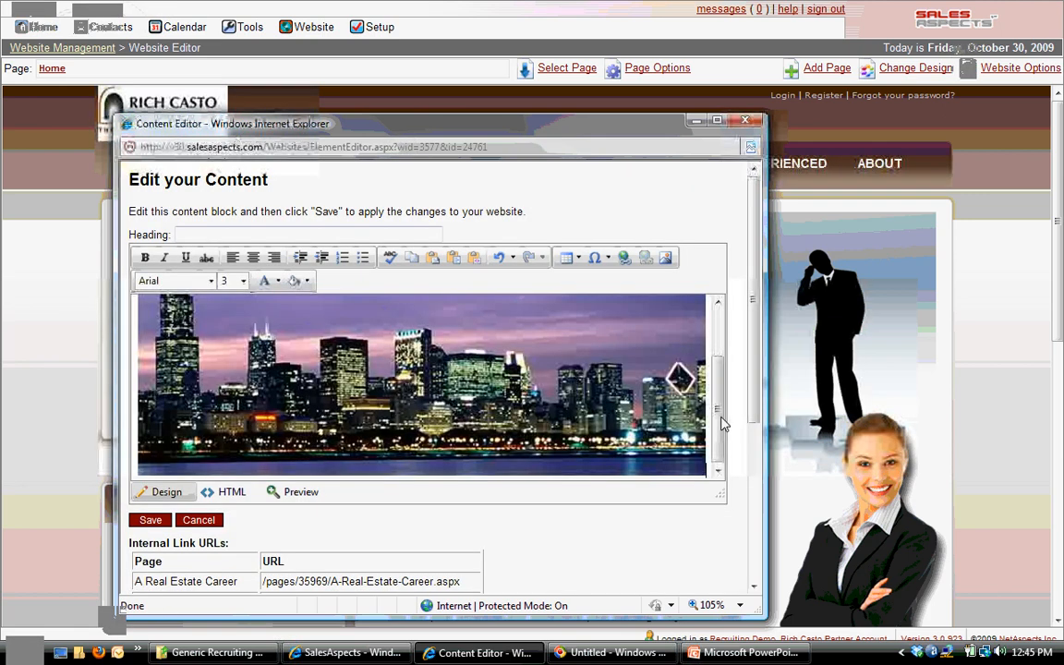
pyautogui.moveTo(718, 406); pyautogui.dragTo(721, 457)
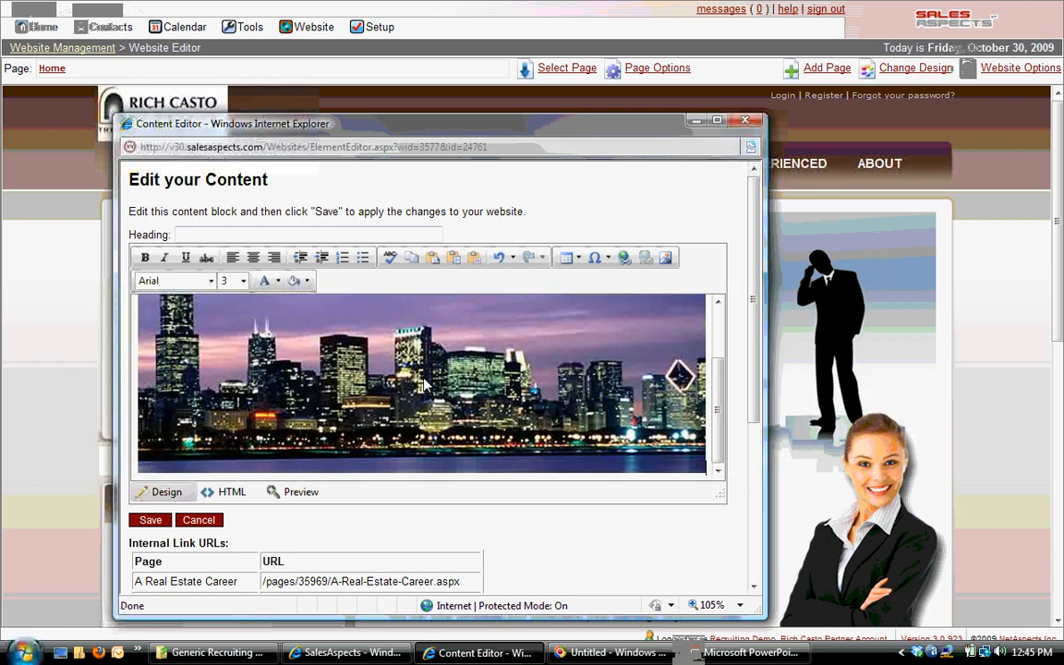
pyautogui.click(149, 520)
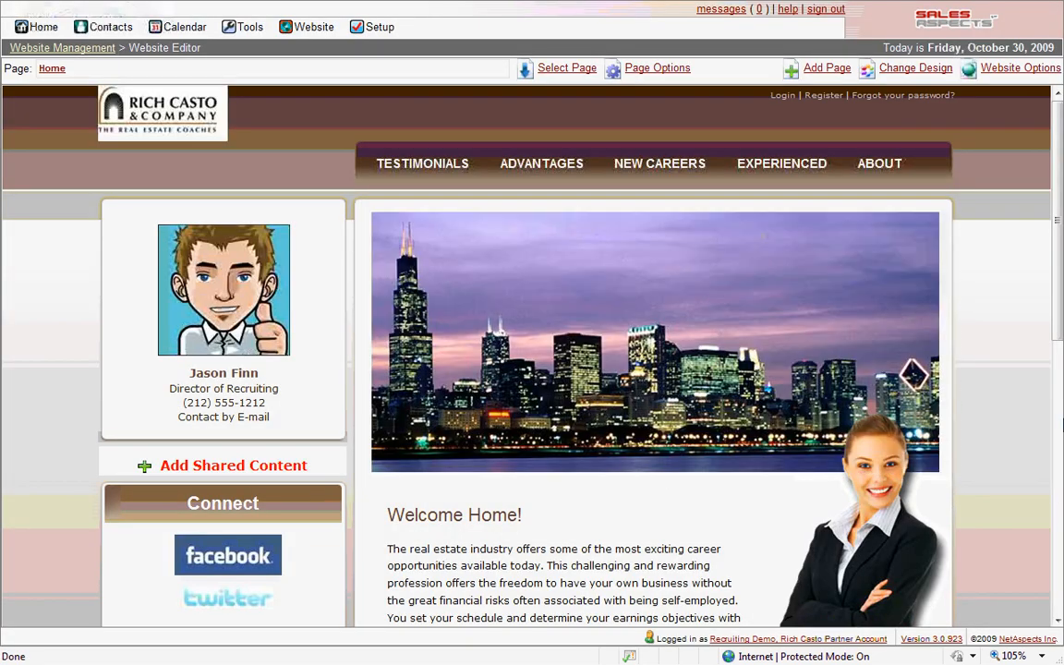
# Open the "Welcome Home!" text block below the banner in the content editor
pyautogui.scroll(-3, 913, 430)
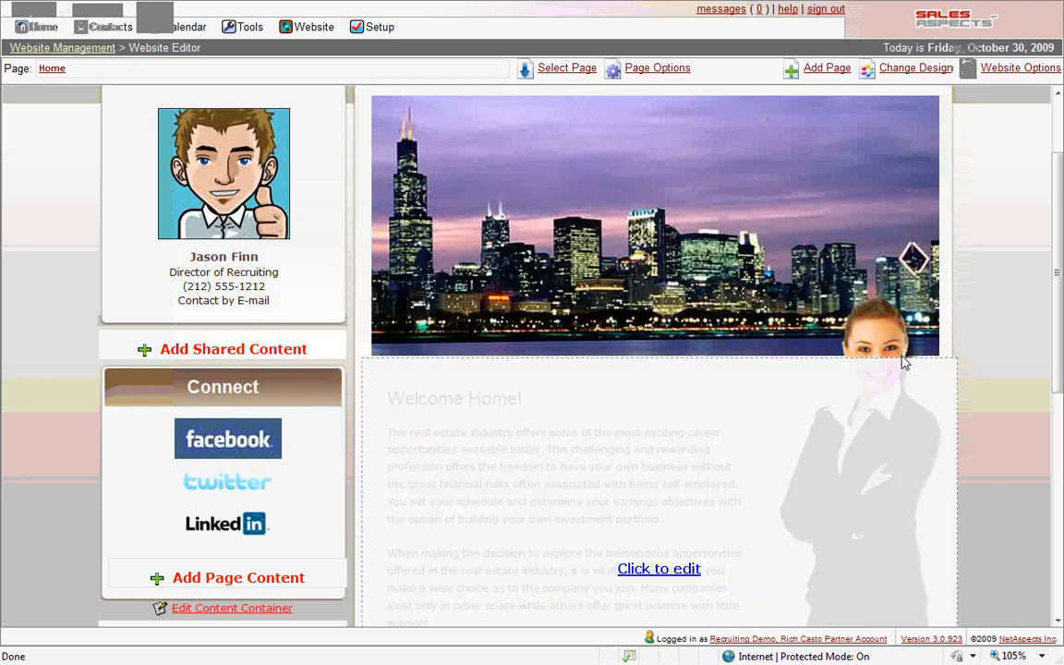
pyautogui.moveTo(1061, 319); pyautogui.dragTo(1035, 268)
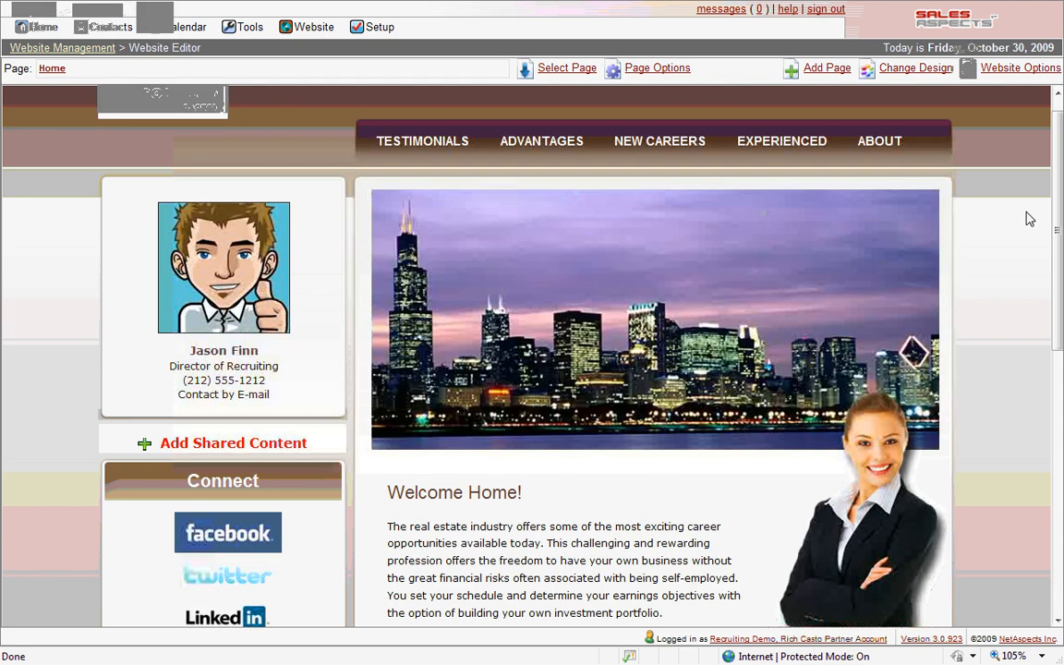
pyautogui.scroll(-5, 1025, 227)
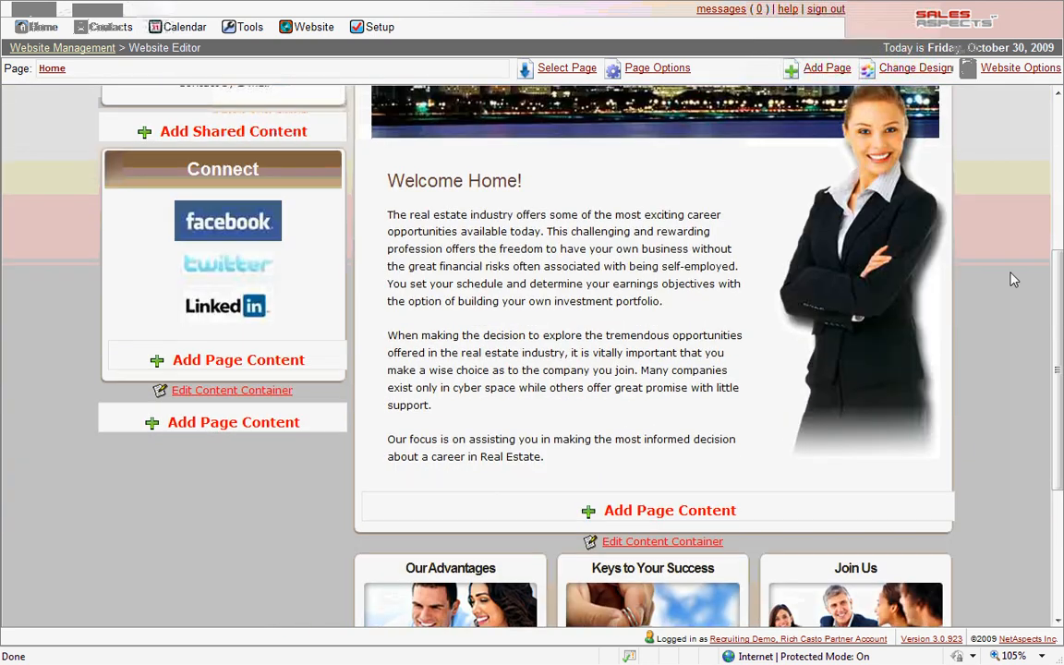
pyautogui.scroll(-4, 1013, 279)
pyautogui.scroll(8, 971, 247)
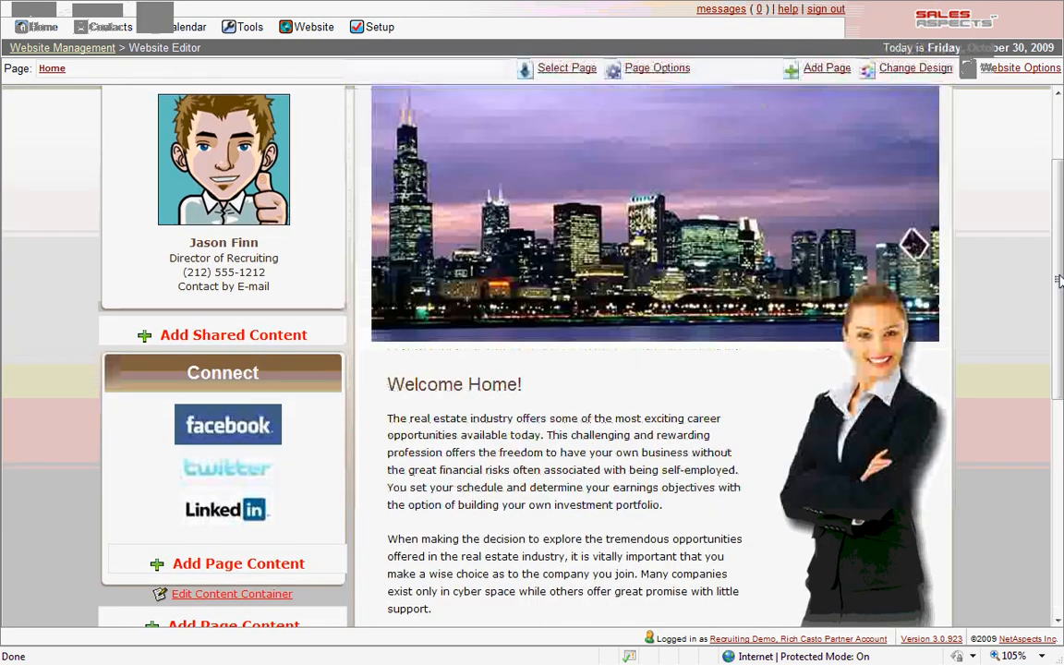
pyautogui.click(634, 556)
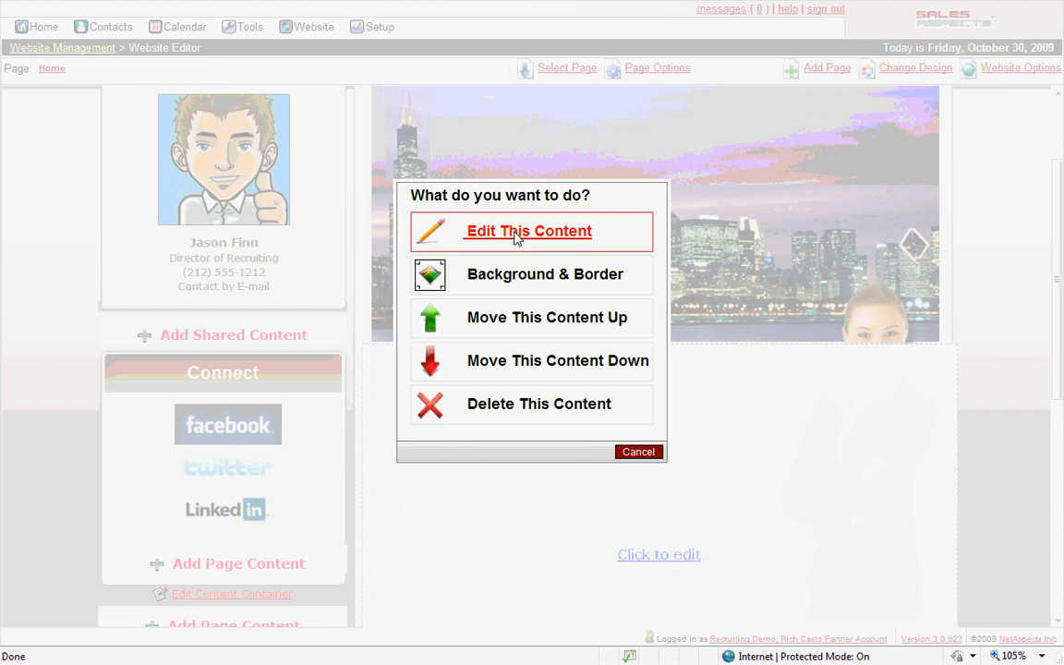
pyautogui.click(517, 238)
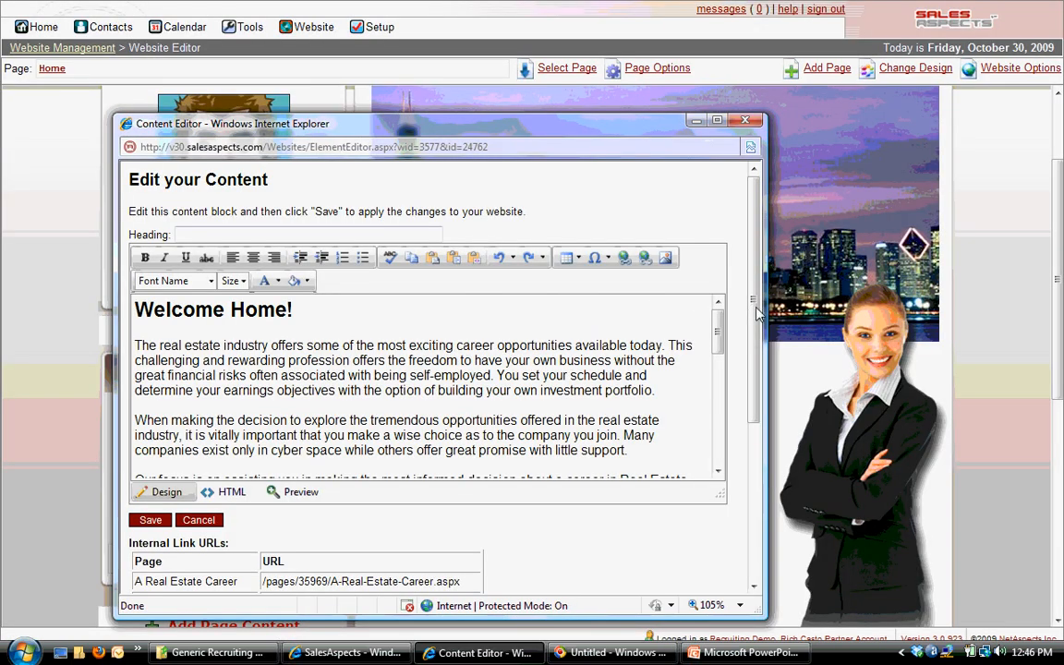
# View the HTML source of the welcome text block and return to the design view
pyautogui.scroll(-1, 755, 316)
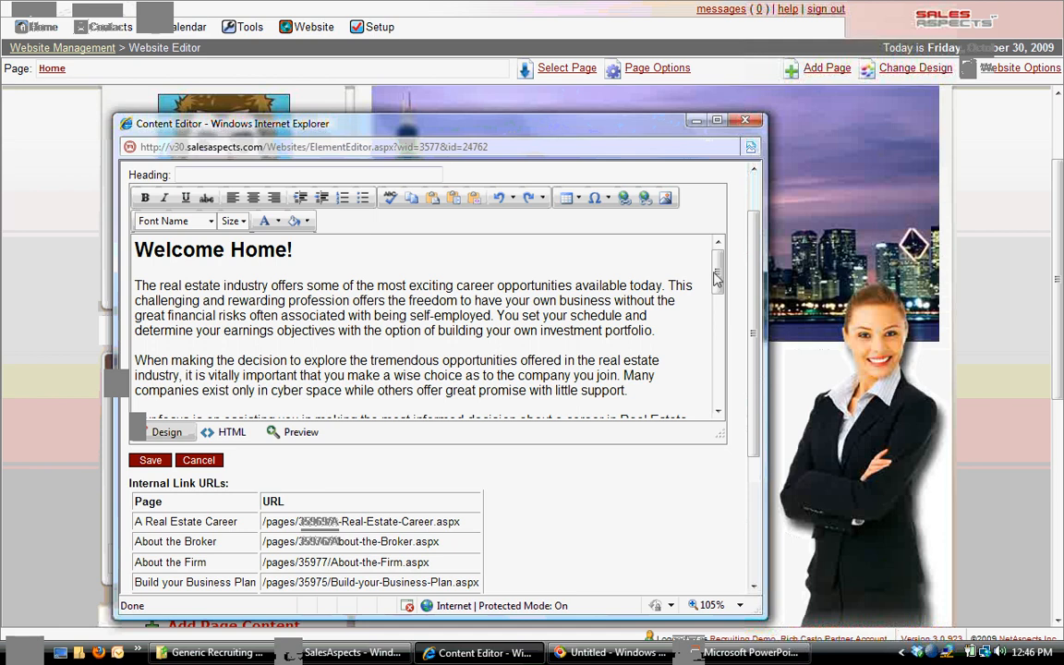
pyautogui.moveTo(716, 277)
pyautogui.mouseDown()
pyautogui.moveTo(720, 352)
pyautogui.moveTo(717, 272)
pyautogui.mouseUp()
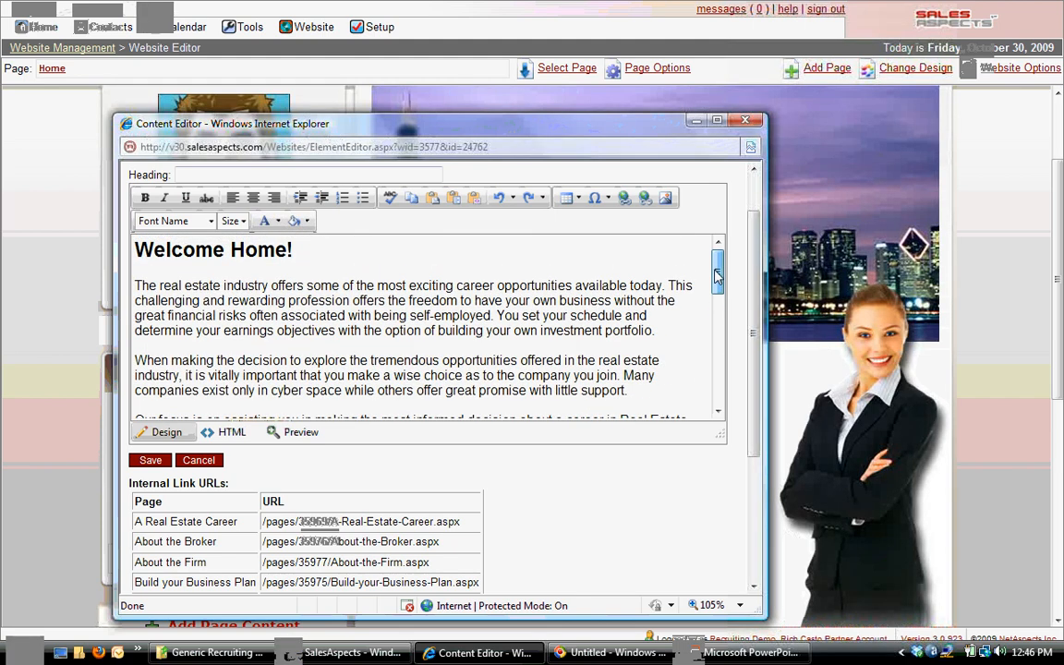
pyautogui.click(233, 434)
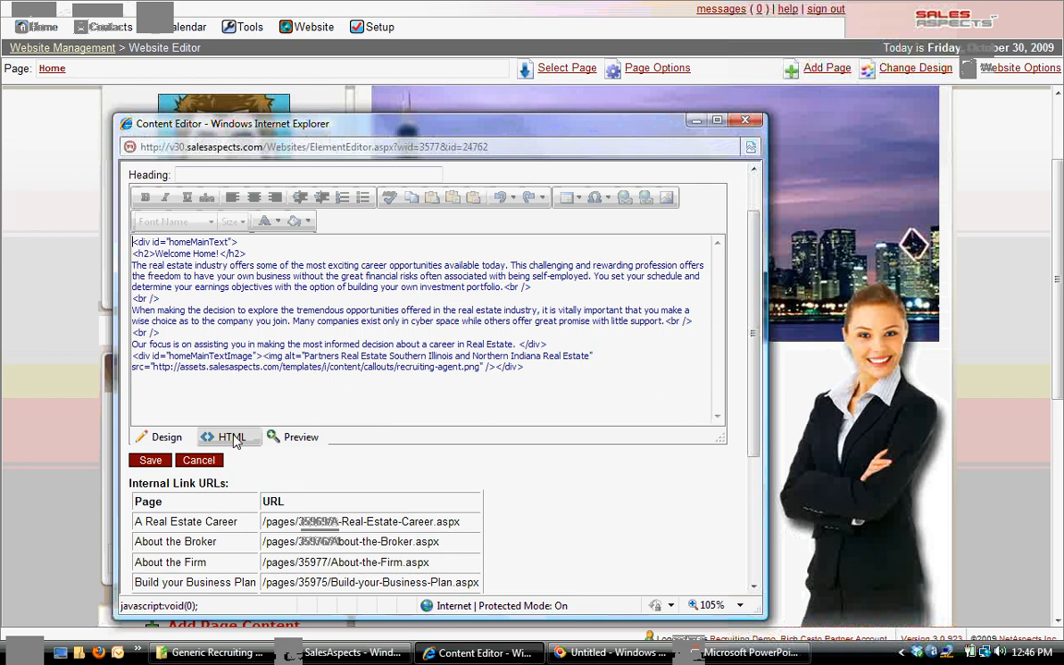
pyautogui.click(167, 436)
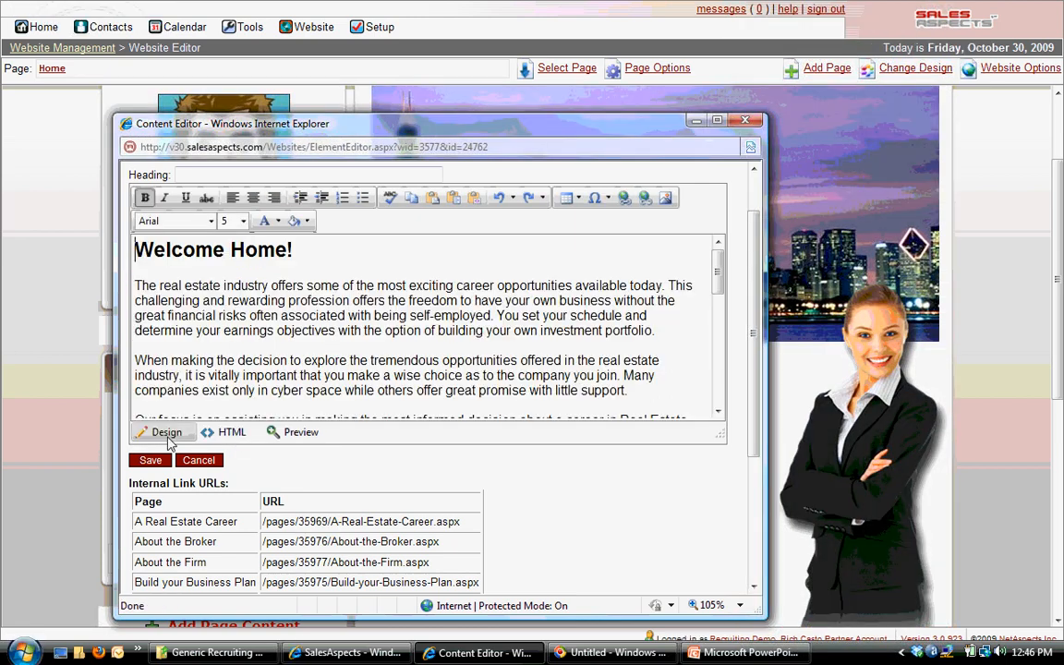
# Make the words "real estate industry" bold in the first paragraph of the welcome text
pyautogui.moveTo(721, 296)
pyautogui.mouseDown()
pyautogui.moveTo(714, 384)
pyautogui.moveTo(709, 277)
pyautogui.mouseUp()
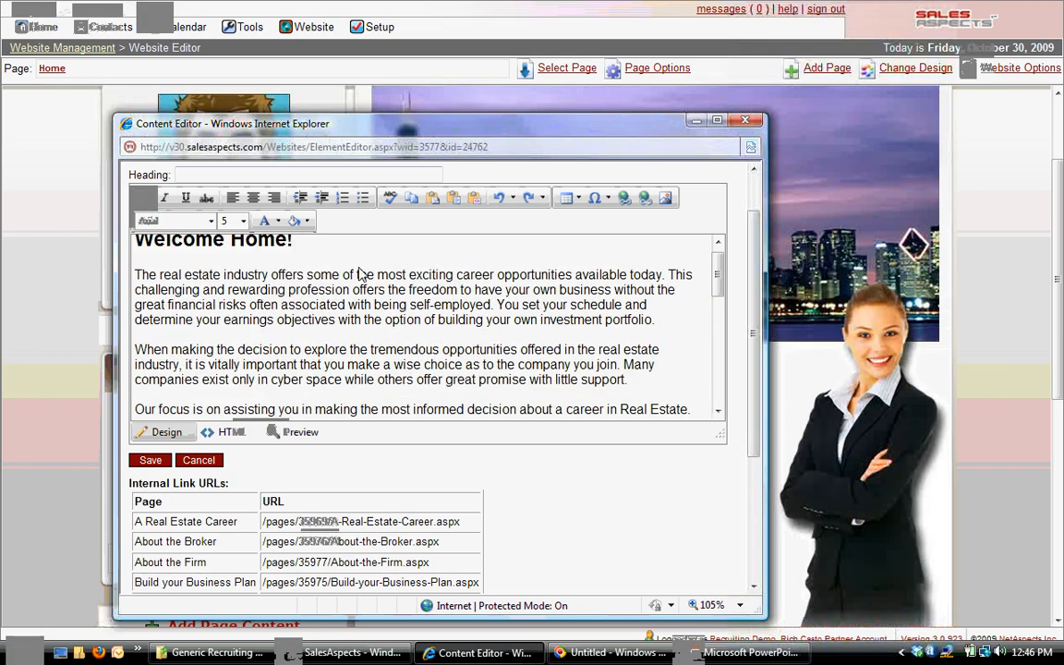
pyautogui.moveTo(134, 275); pyautogui.dragTo(340, 275)
pyautogui.moveTo(161, 275); pyautogui.dragTo(282, 277)
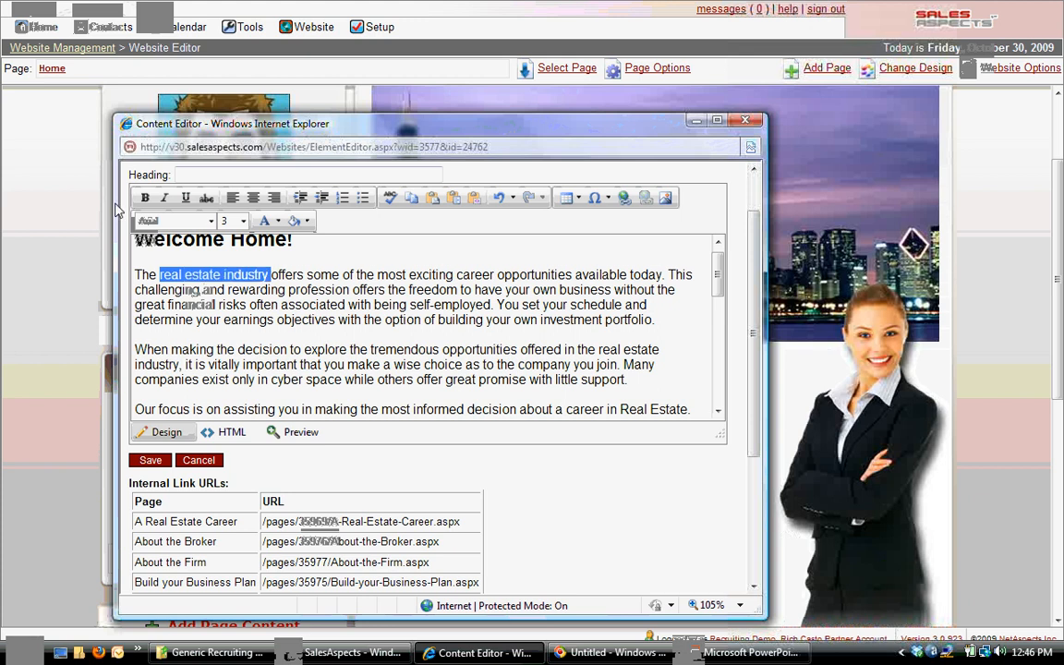
pyautogui.click(144, 198)
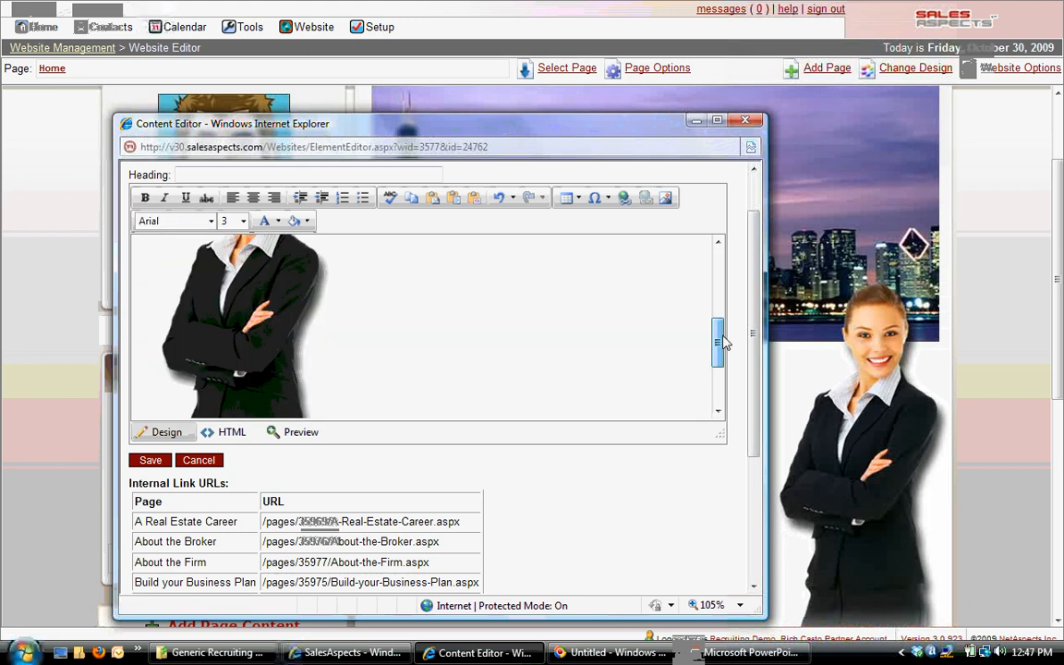
# Review the edited welcome text from the picture back up to the heading and save the block
pyautogui.scroll(3, 642, 277)
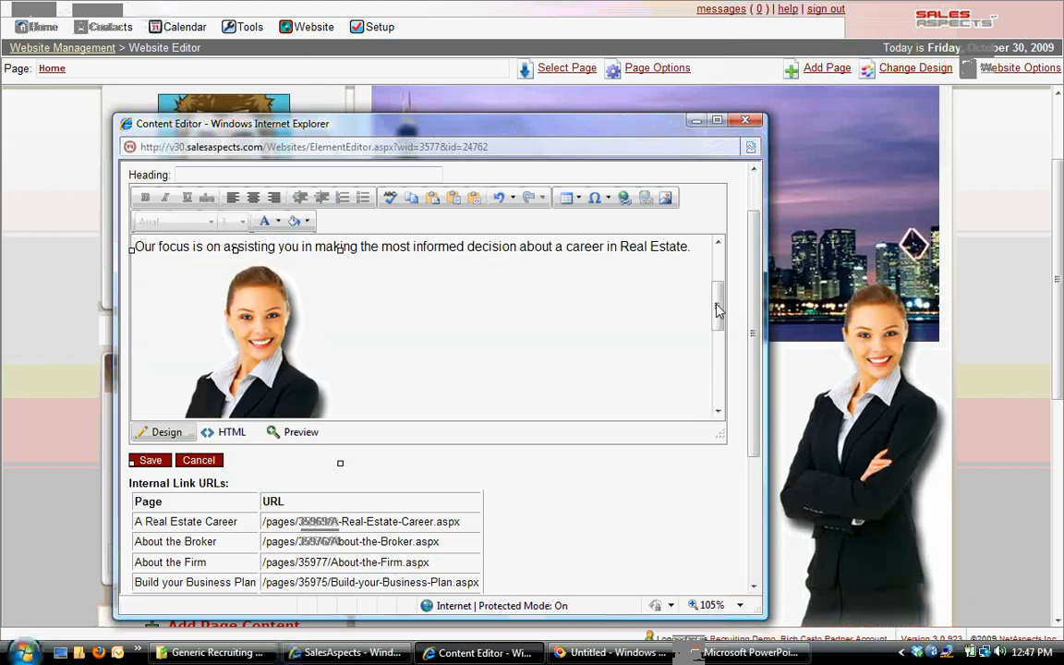
pyautogui.scroll(3, 646, 278)
pyautogui.click(704, 302)
pyautogui.scroll(1, 722, 282)
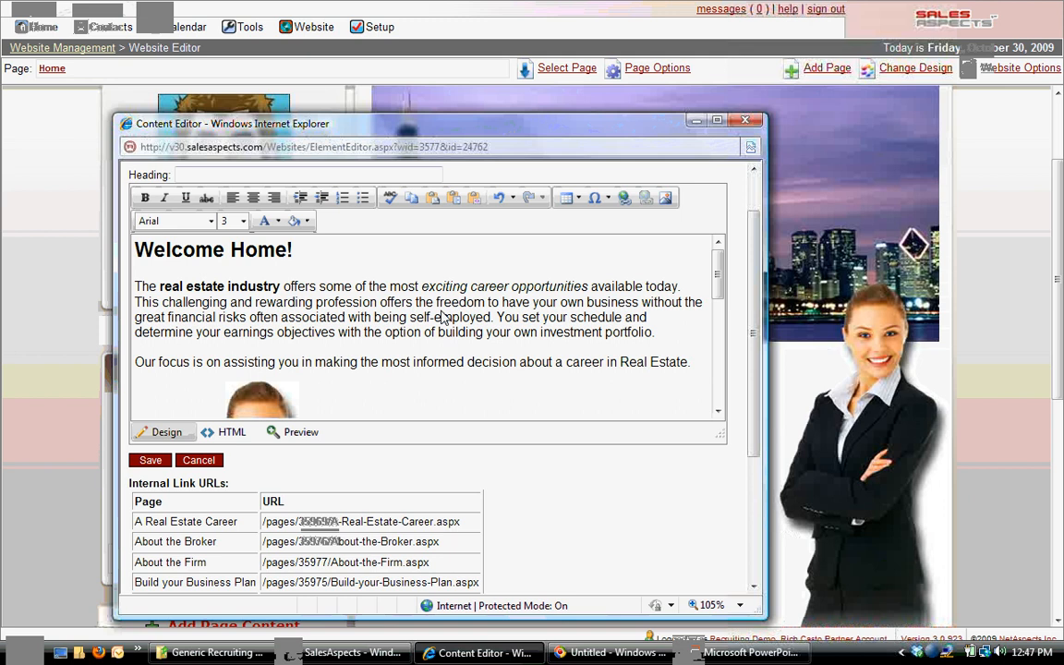
pyautogui.click(196, 458)
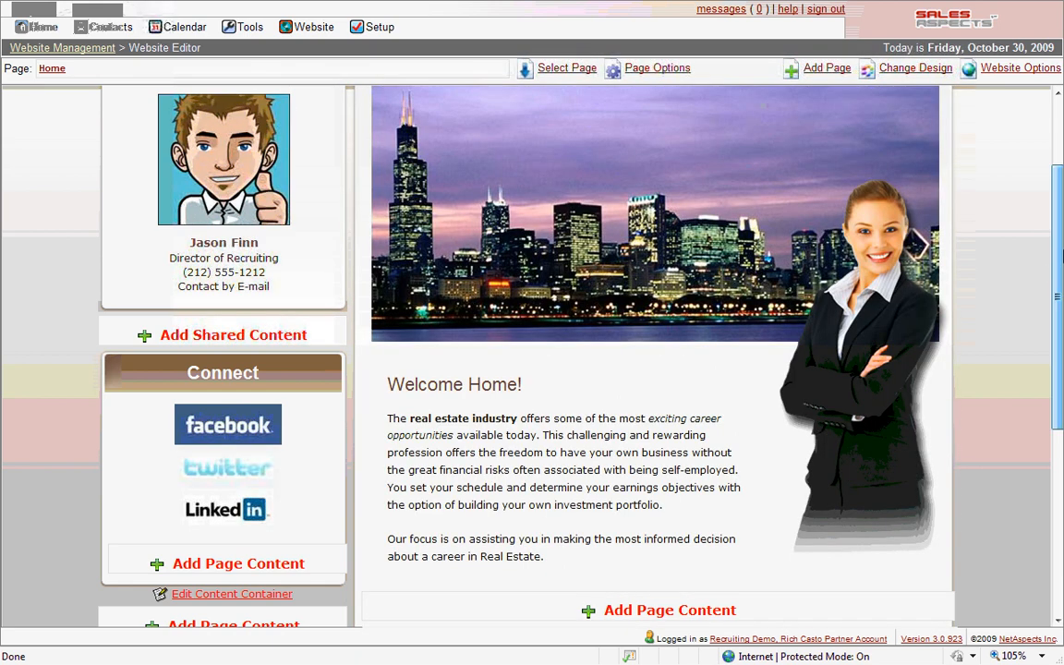
# Open the home page's navigation menu in the menu editor and view the items under "New Careers"
pyautogui.scroll(3, 1035, 240)
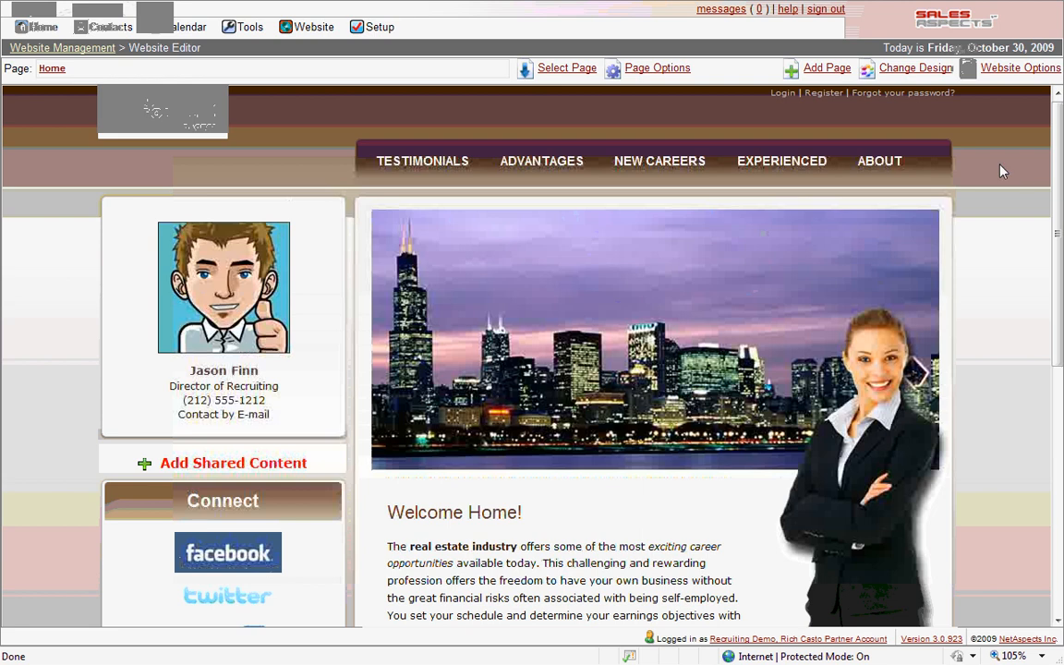
pyautogui.click(639, 166)
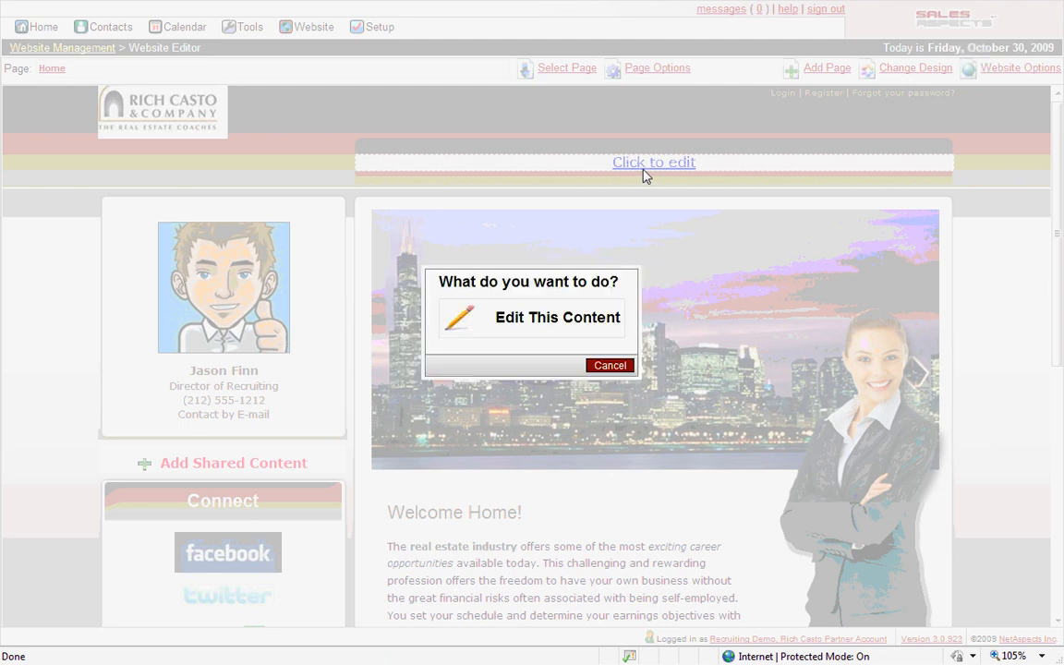
pyautogui.click(557, 317)
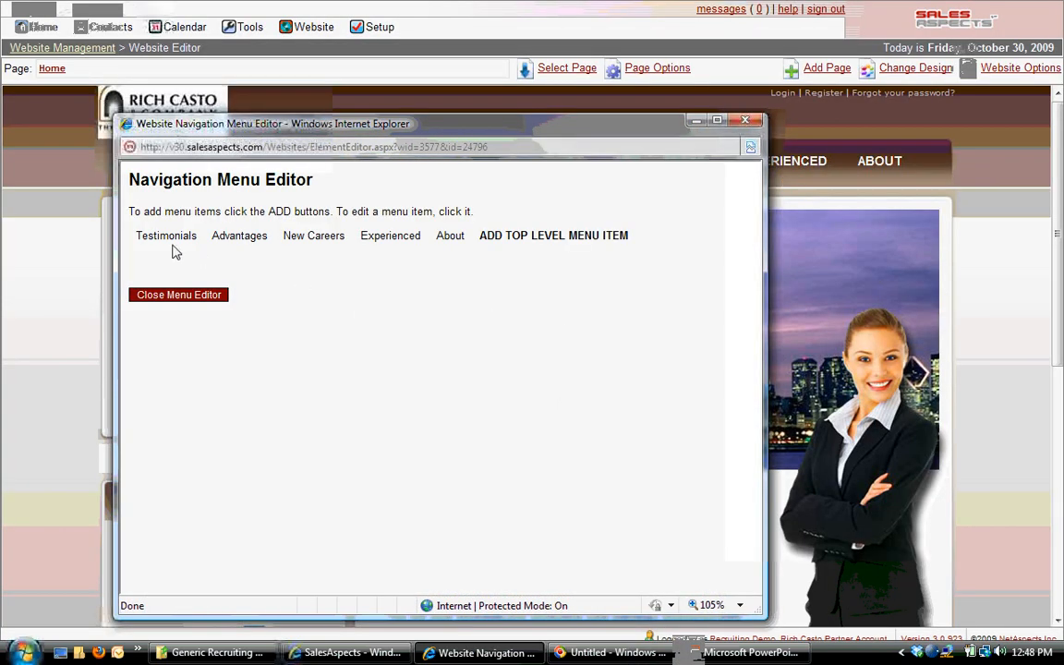
pyautogui.moveTo(307, 244)
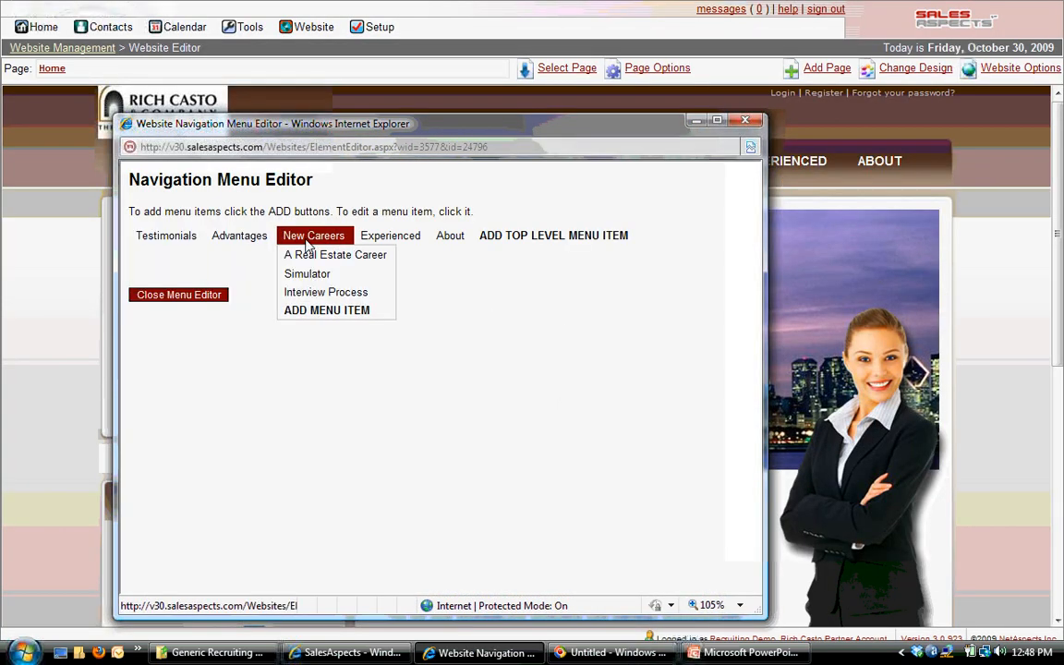
# Rename the top-level "About" menu item as "Learn" and save the menu item
pyautogui.moveTo(448, 241)
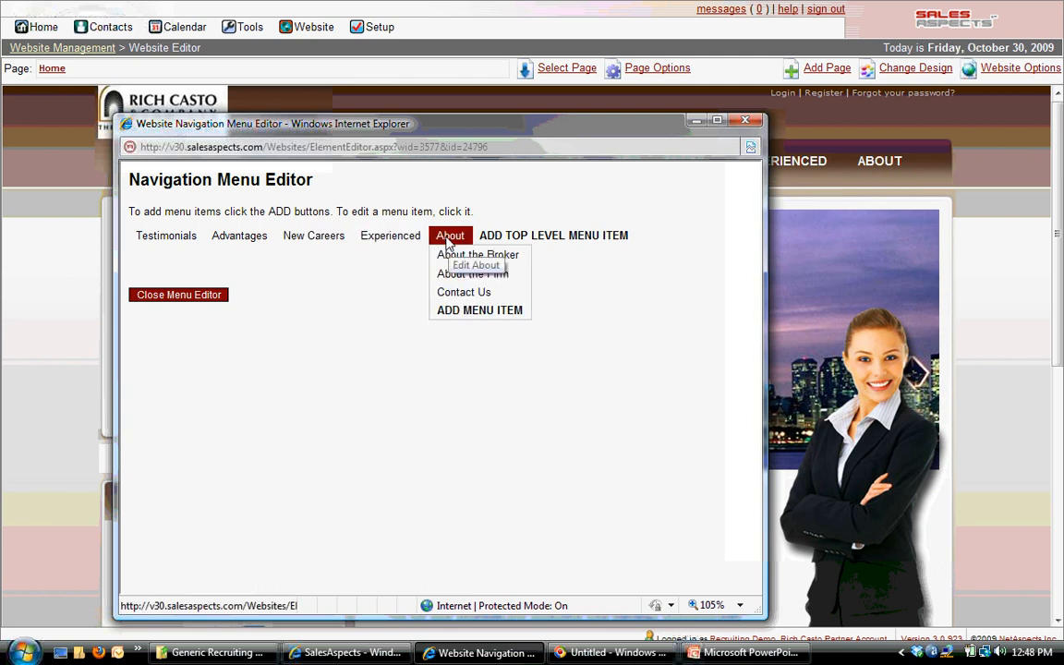
pyautogui.click(449, 236)
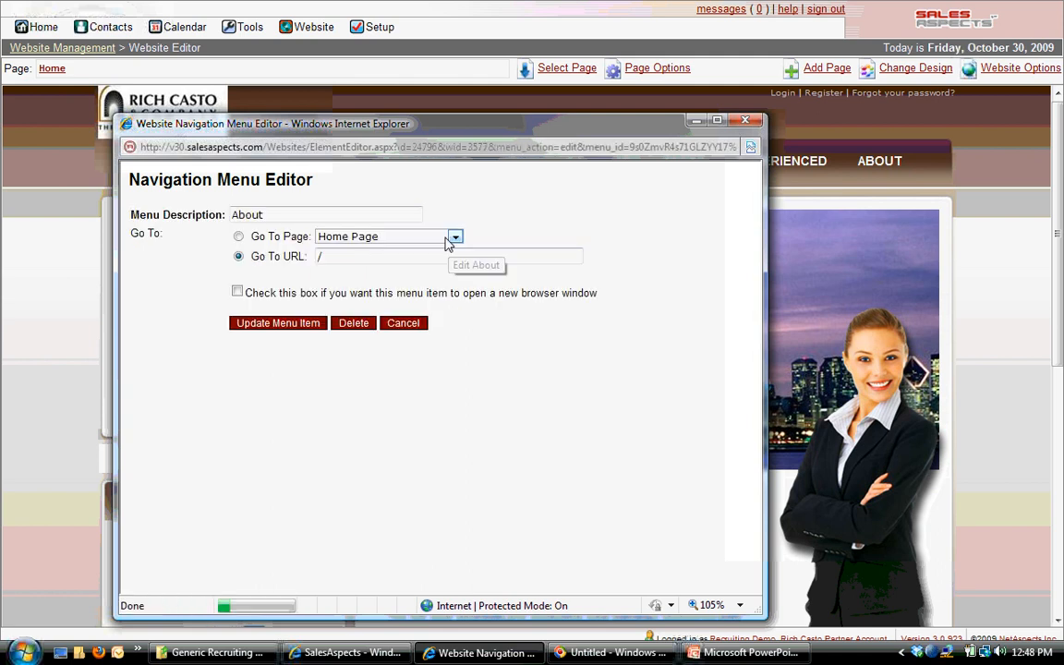
pyautogui.moveTo(265, 213); pyautogui.dragTo(178, 201)
pyautogui.write('Learn')
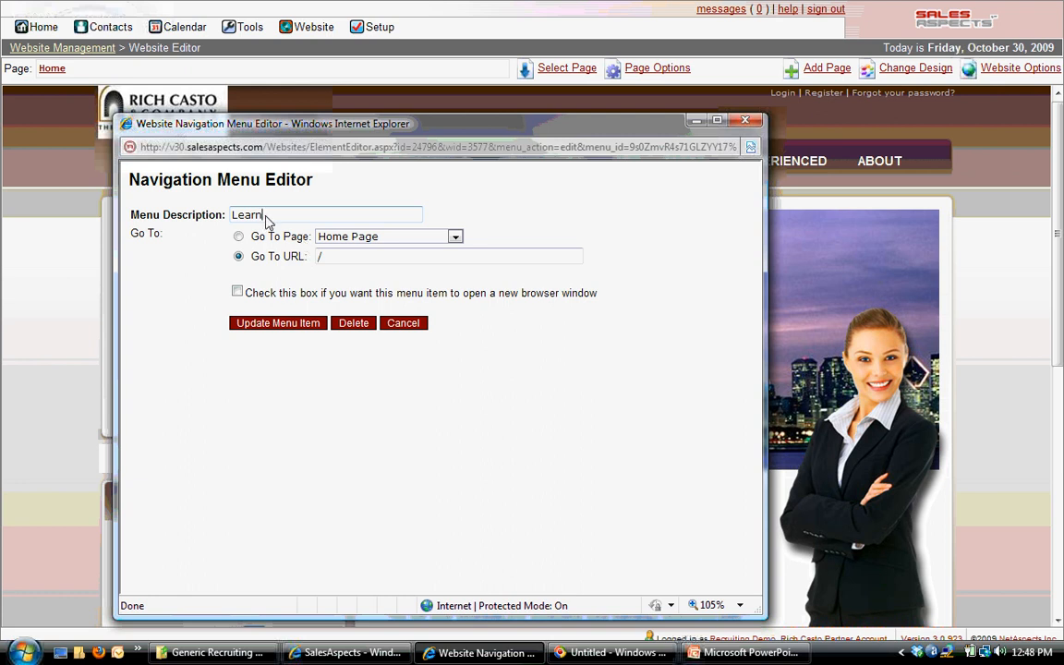
pyautogui.click(334, 238)
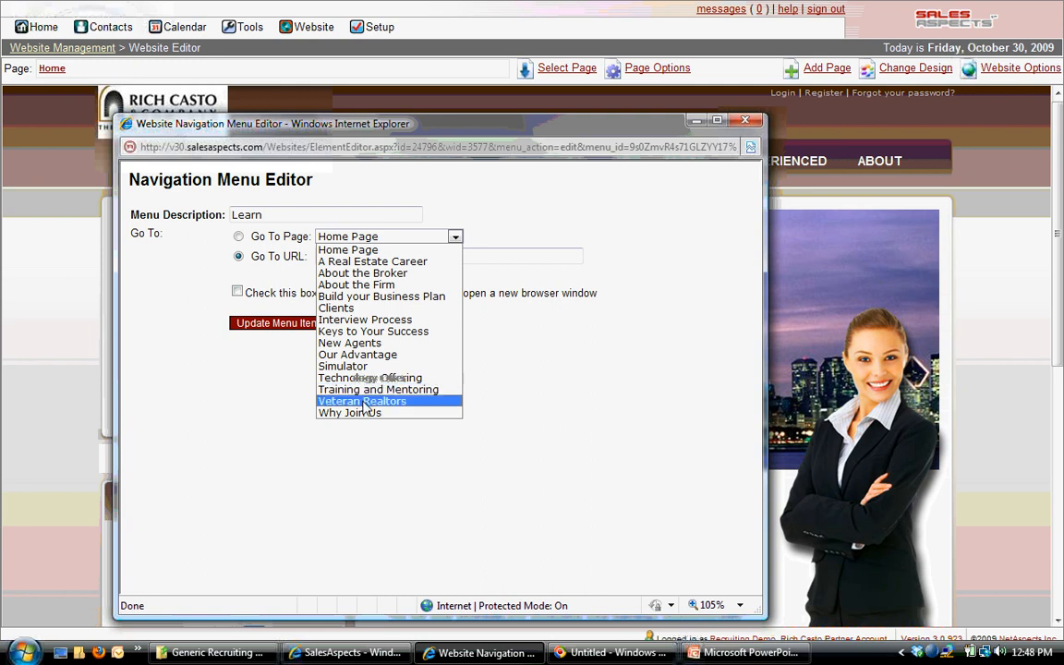
pyautogui.click(371, 237)
pyautogui.click(353, 257)
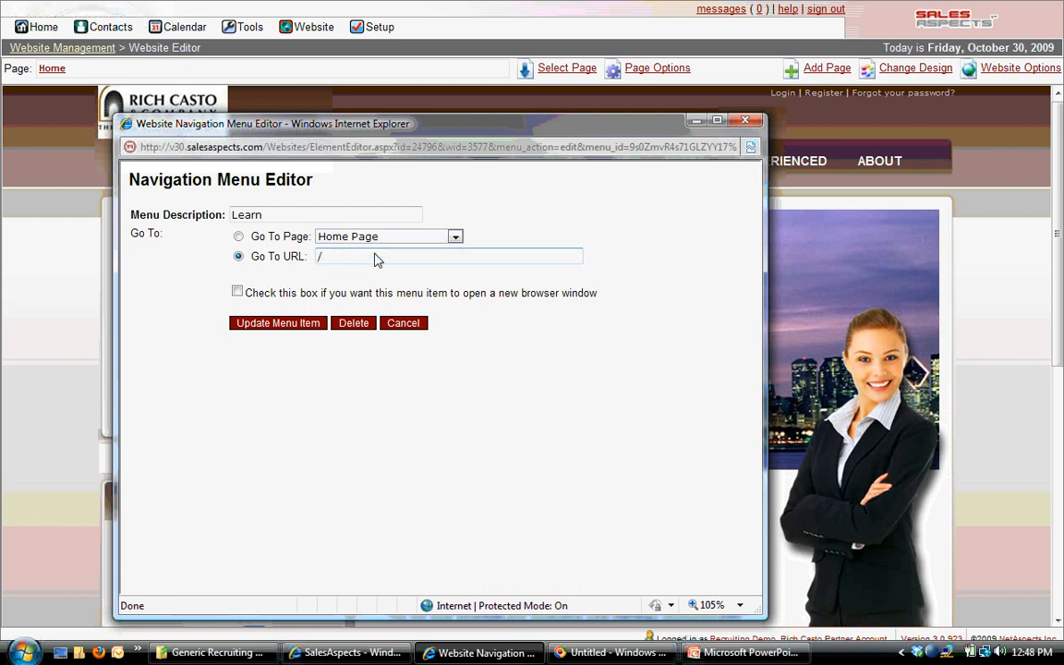
pyautogui.click(296, 329)
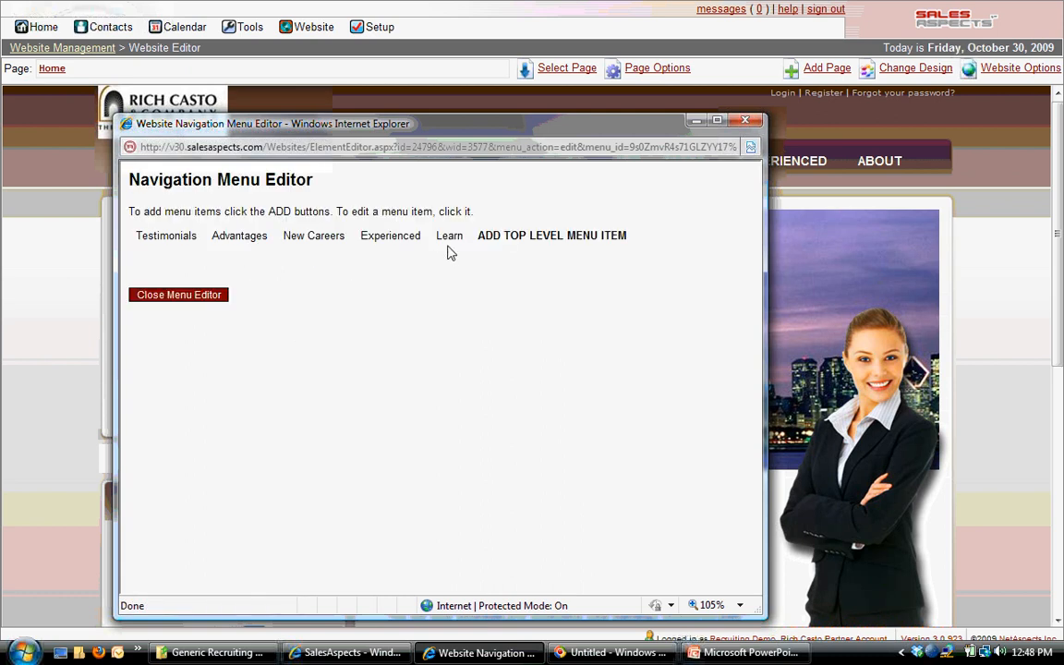
# Rename the "About the Firm" item under "Learn" as "About Pru21", linked to the About the Firm page, and close the menu editor
pyautogui.moveTo(449, 242)
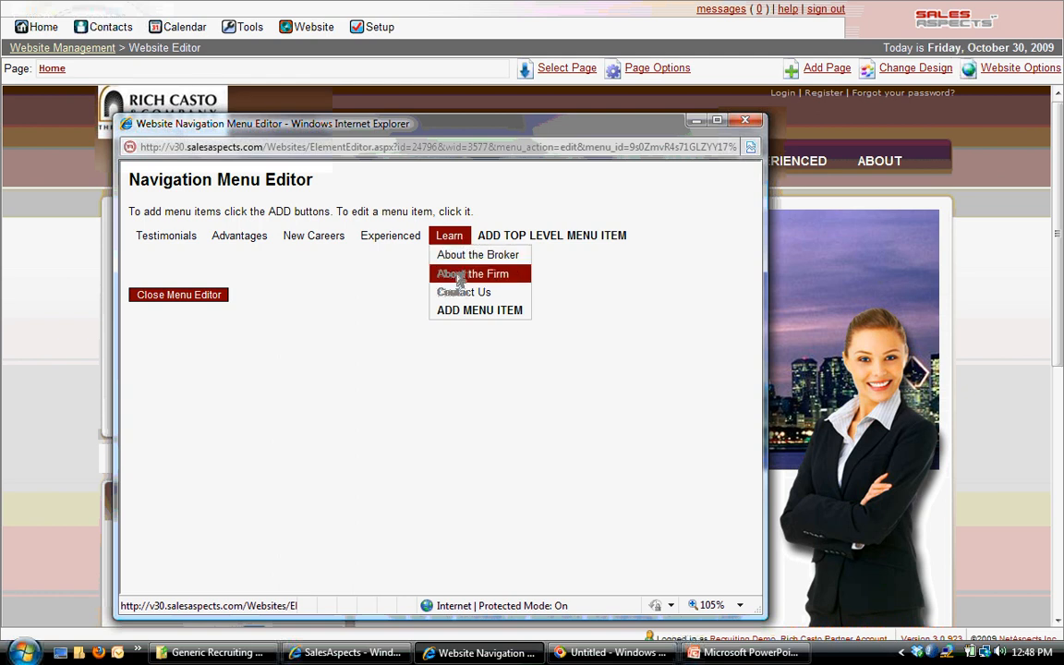
pyautogui.click(459, 276)
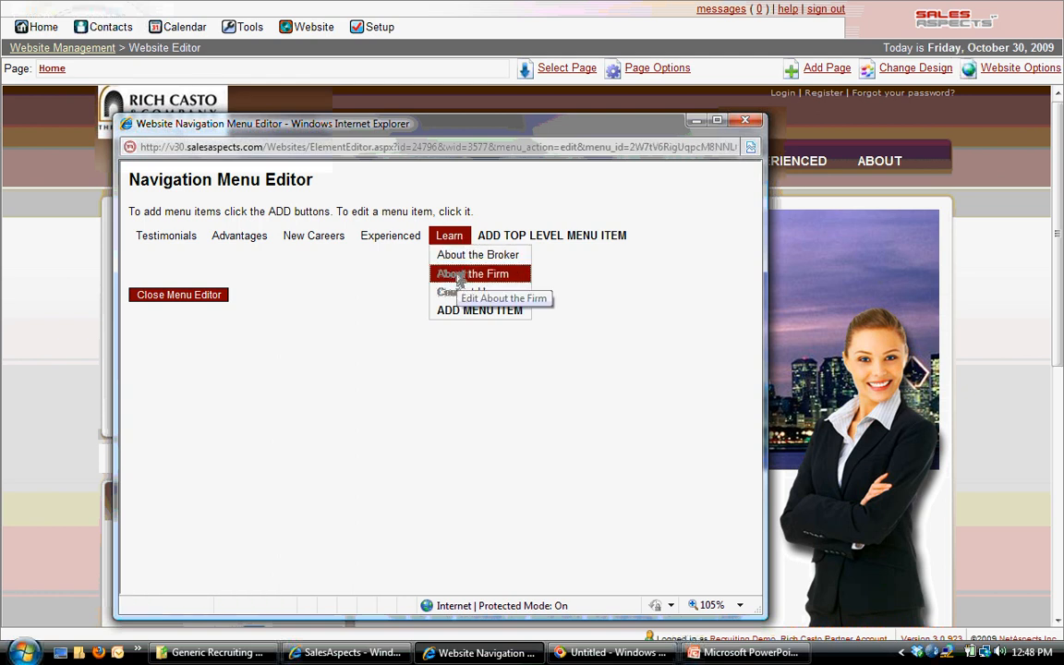
pyautogui.moveTo(266, 212); pyautogui.dragTo(335, 205)
pyautogui.write('Pru21')
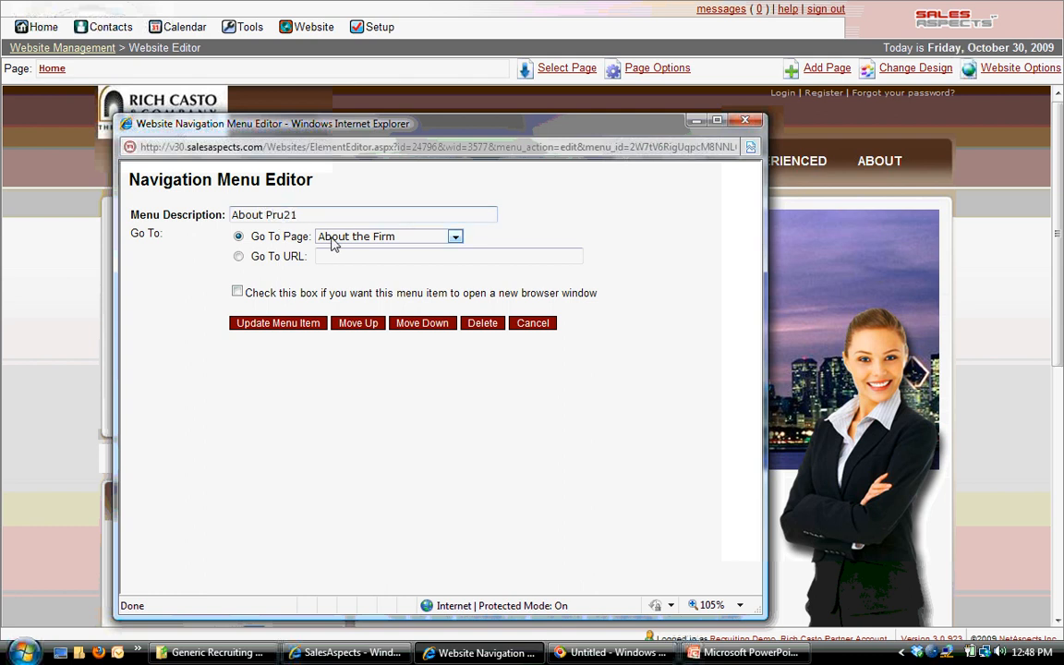
pyautogui.click(452, 237)
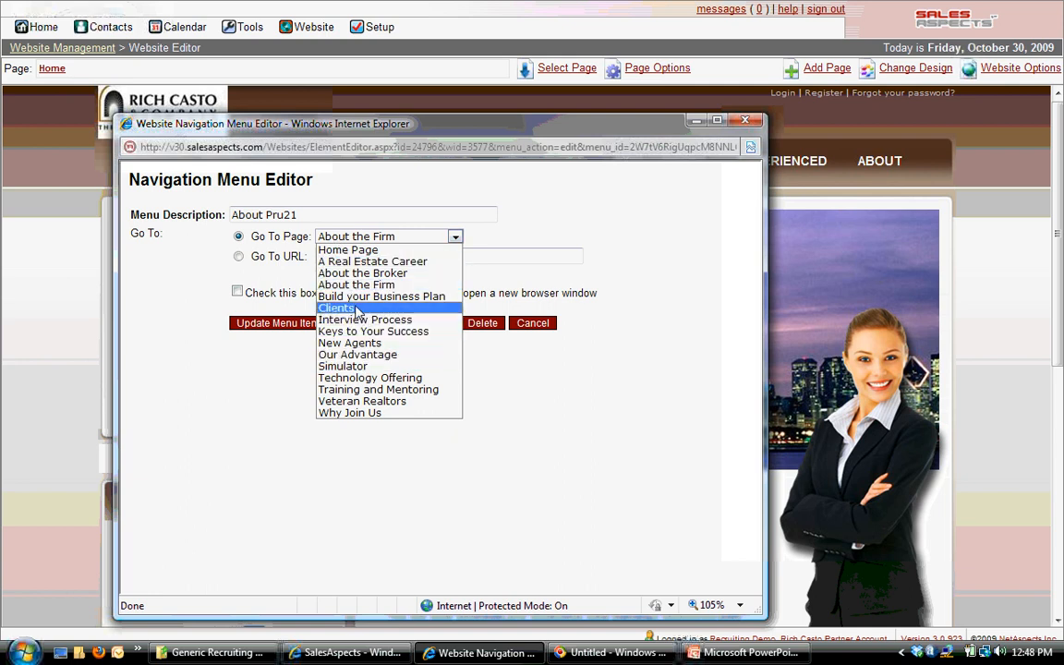
pyautogui.click(356, 284)
pyautogui.click(277, 324)
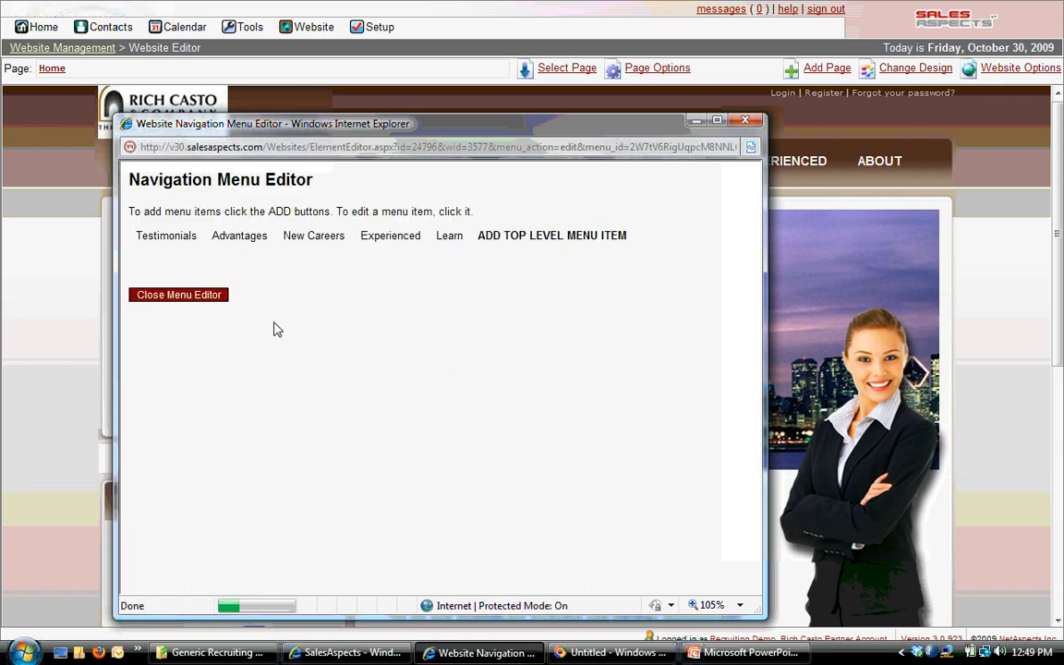
pyautogui.click(205, 297)
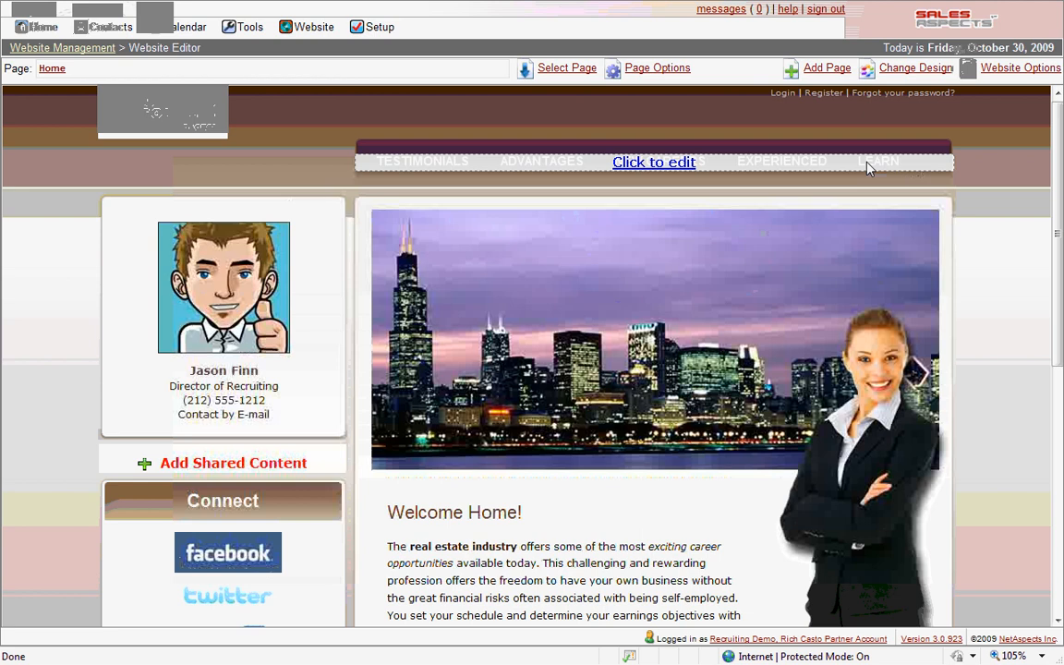
# Look over the edited home page and return to the Website Management page
pyautogui.moveTo(1060, 300); pyautogui.dragTo(1059, 340)
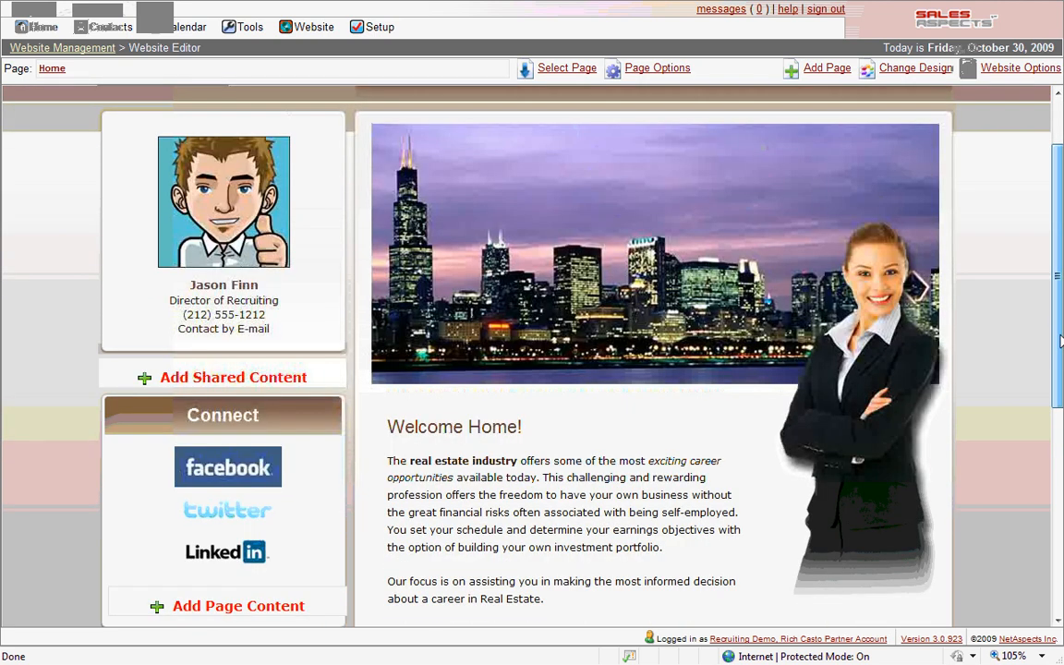
pyautogui.moveTo(1060, 341); pyautogui.dragTo(533, 79)
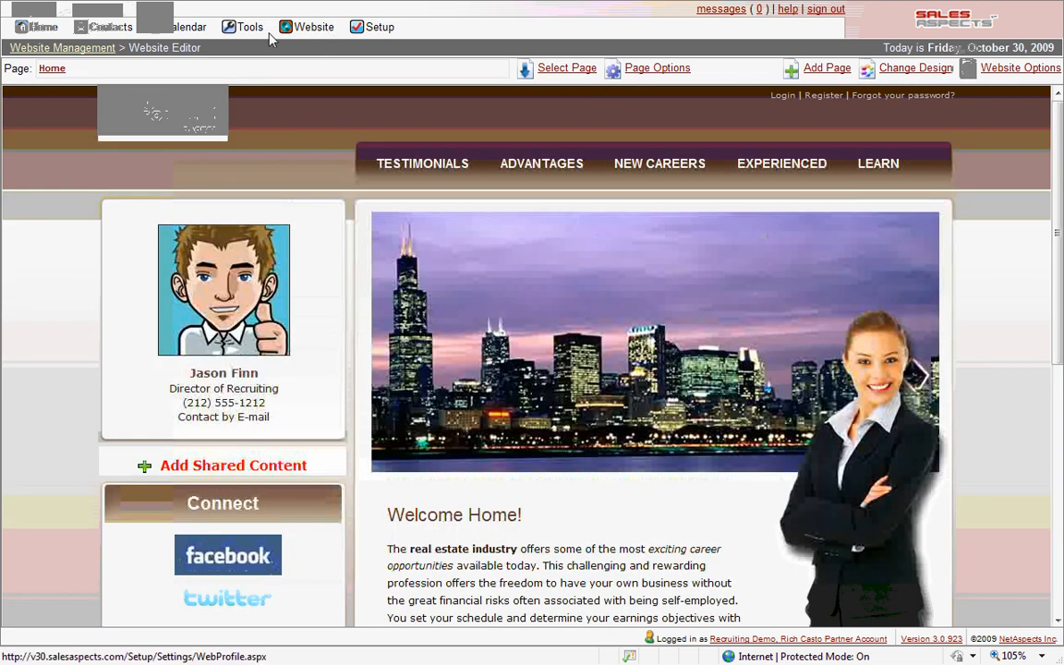
pyautogui.click(51, 52)
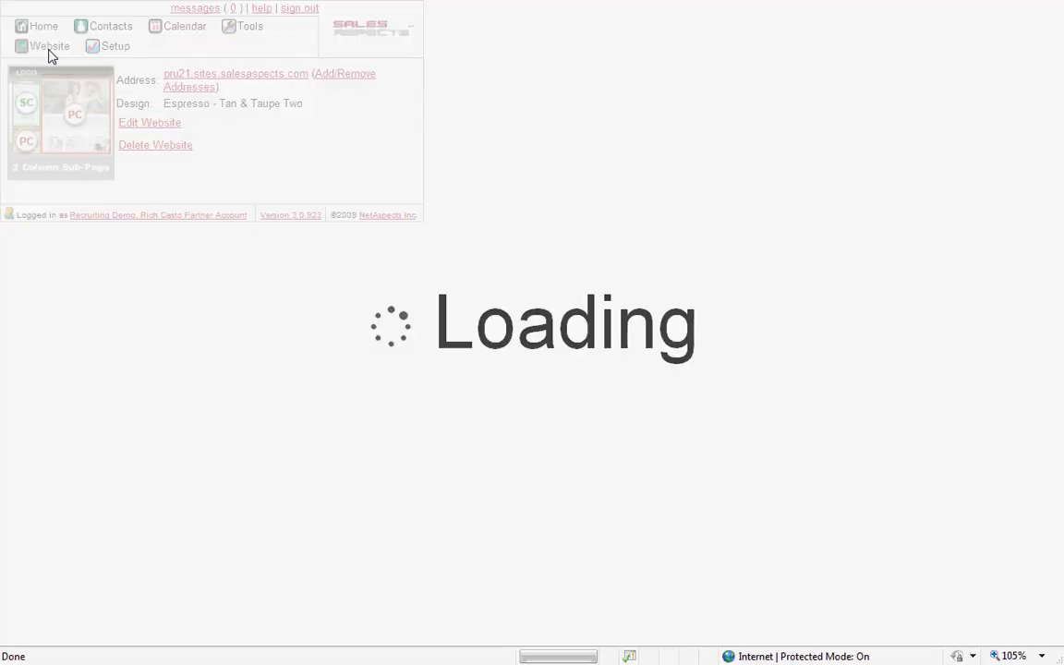